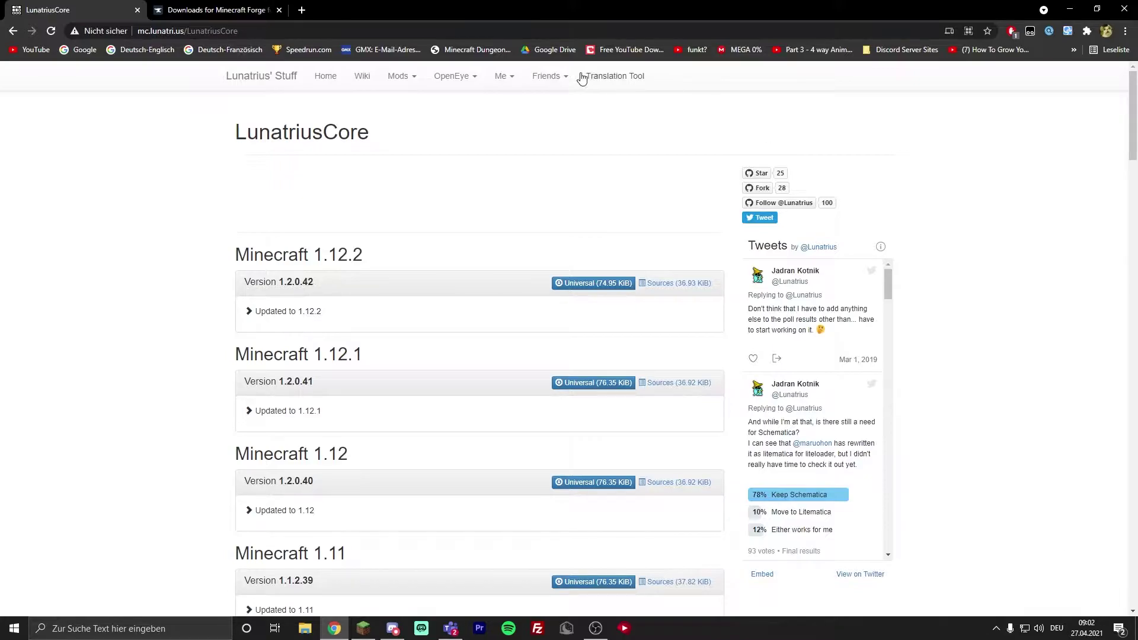
- Download the Universal file of LunatriusCore version 1.1.2.32 for Minecraft 1.8.9 and keep the flagged jar
mouse_move(255, 31)
mouse_down()
mouse_move(163, 30)
mouse_move(249, 33)
mouse_up()
click(354, 114)
scroll(397, 225, down, 10)
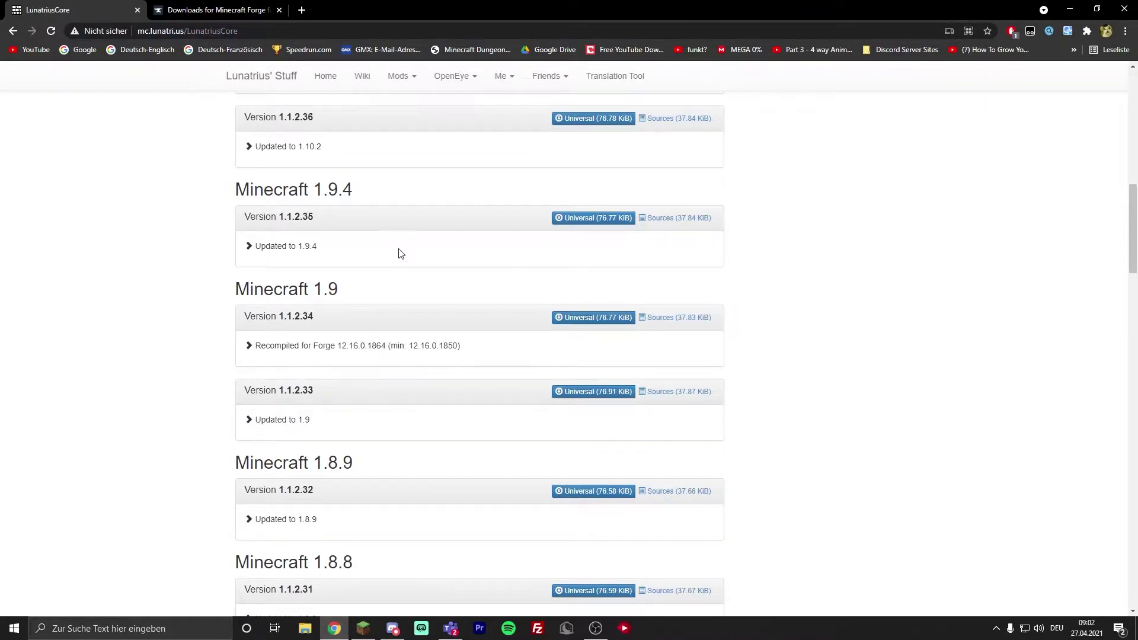
scroll(399, 253, down, 3)
drag(394, 294, 237, 288)
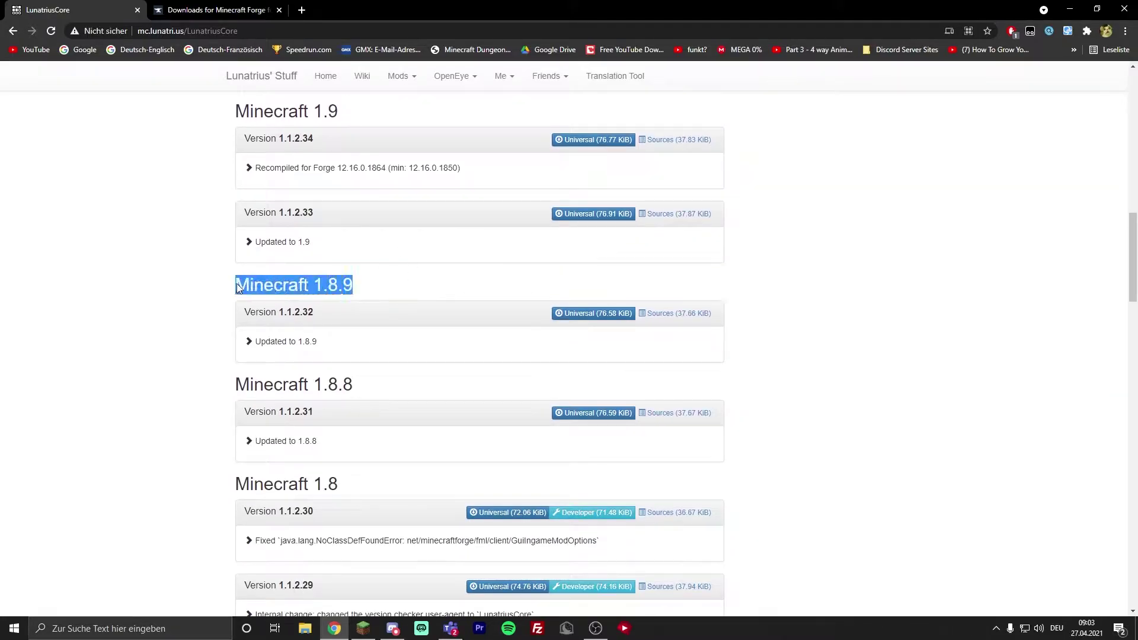
click(358, 291)
drag(358, 291, 311, 289)
click(392, 294)
click(584, 314)
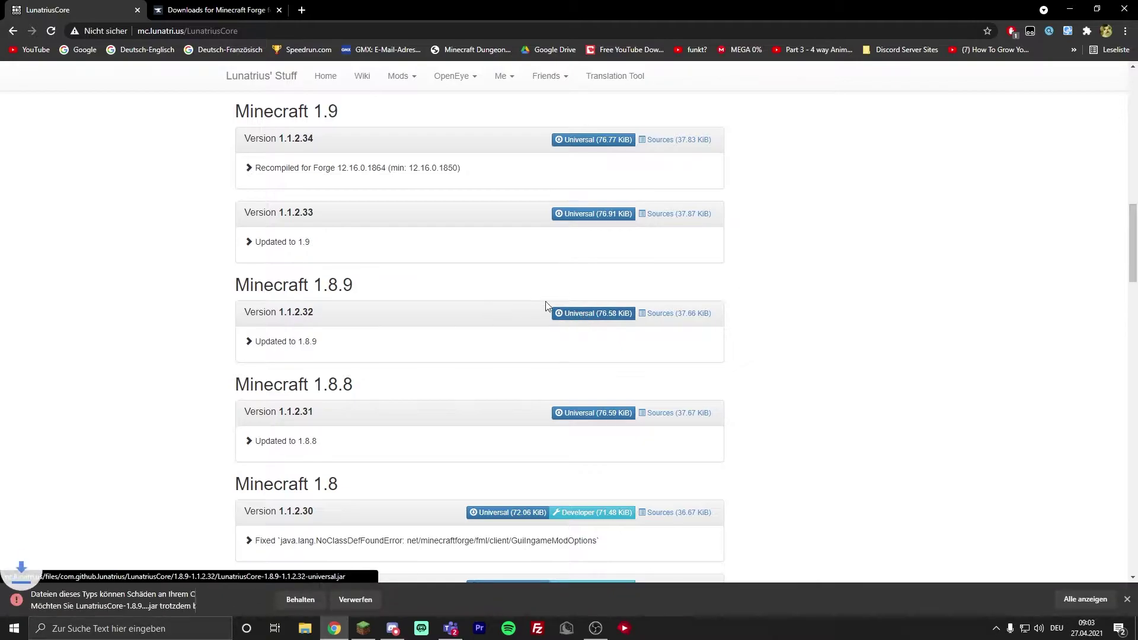
click(306, 601)
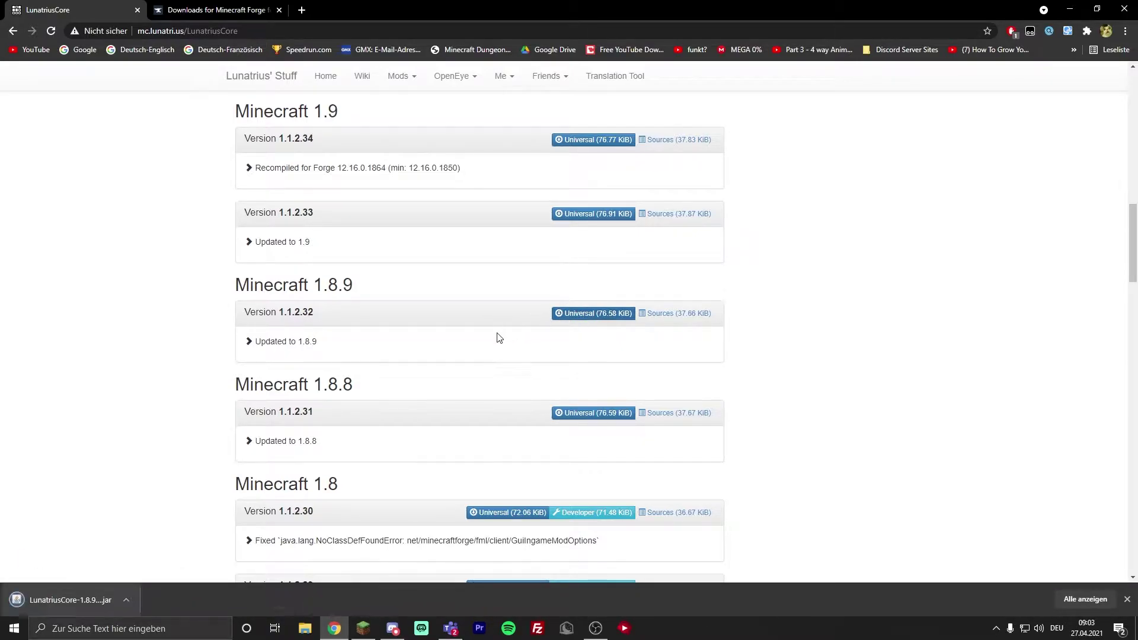
- Go to the Schematica mod page, download the Universal file of version 1.7.7.143 for Minecraft 1.8.9 and keep the jar
scroll(474, 356, up, 7)
scroll(298, 201, up, 7)
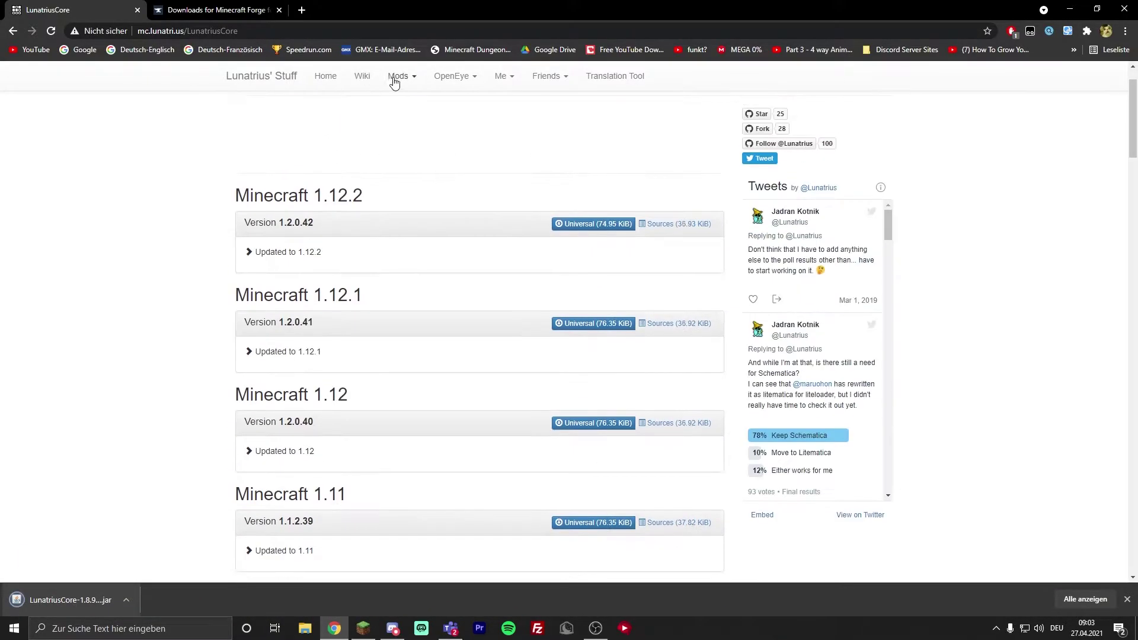
click(398, 76)
click(433, 241)
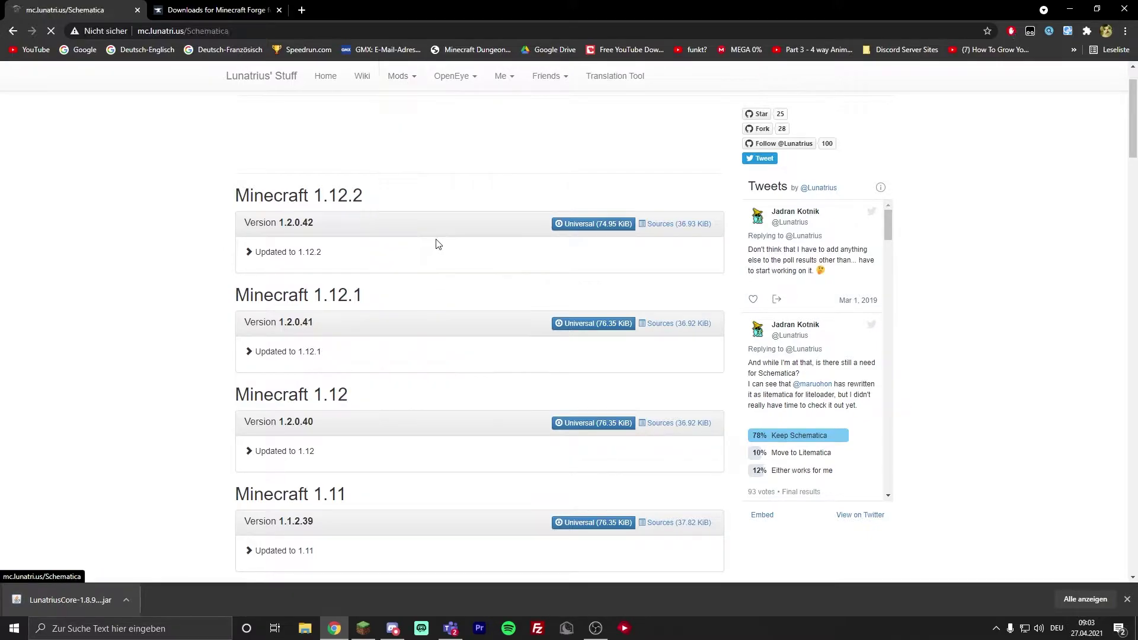
scroll(291, 236, down, 20)
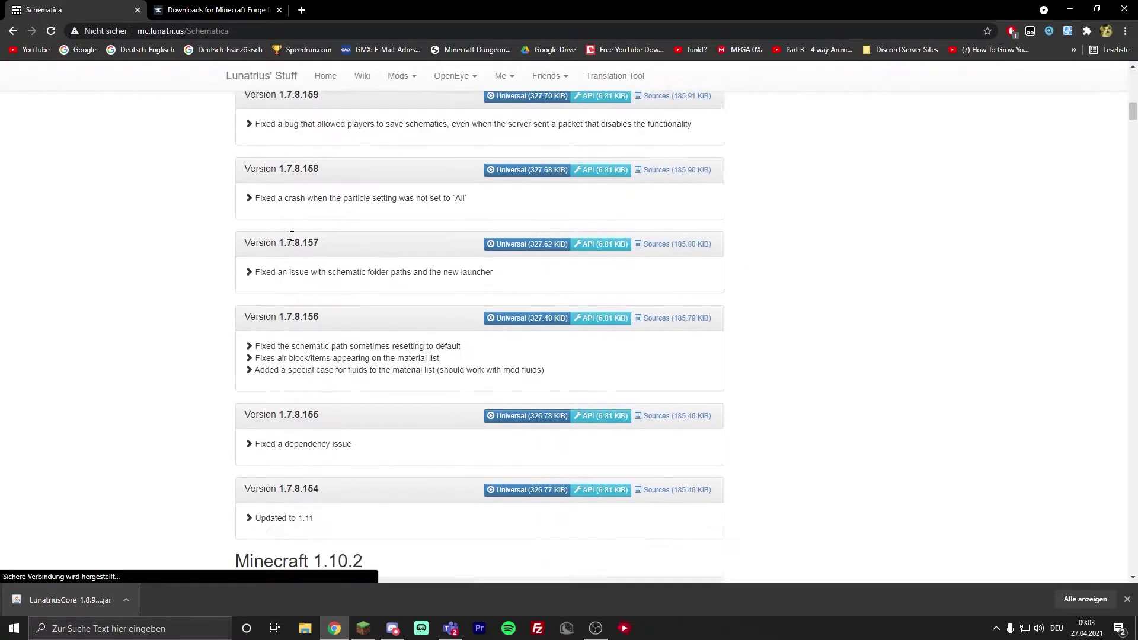
scroll(292, 240, down, 8)
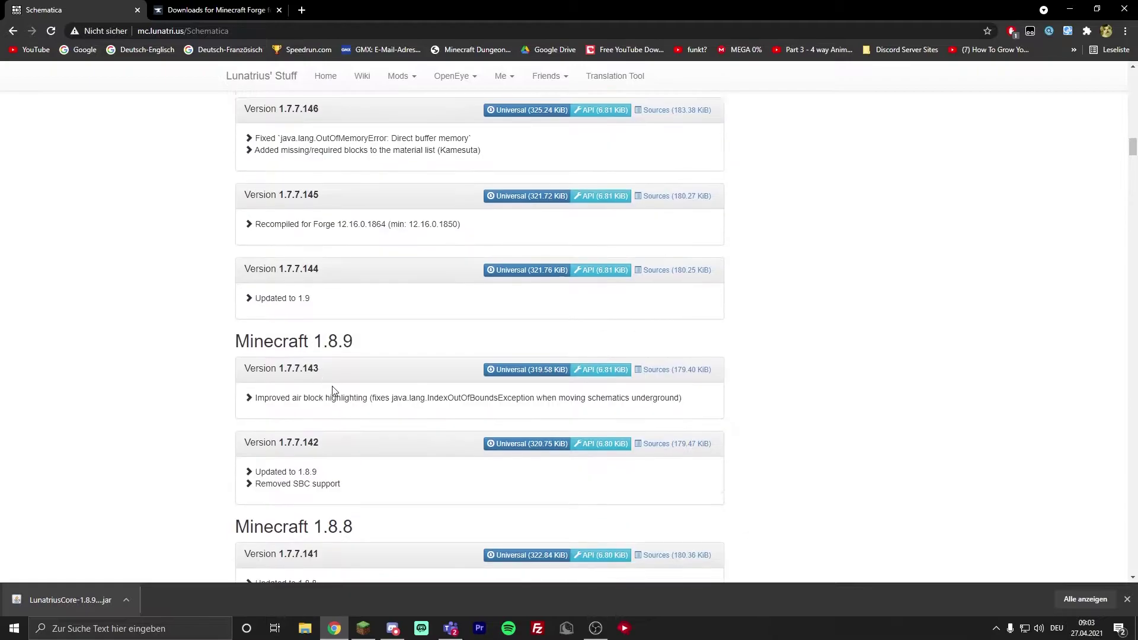
drag(325, 386, 173, 311)
click(344, 360)
click(521, 369)
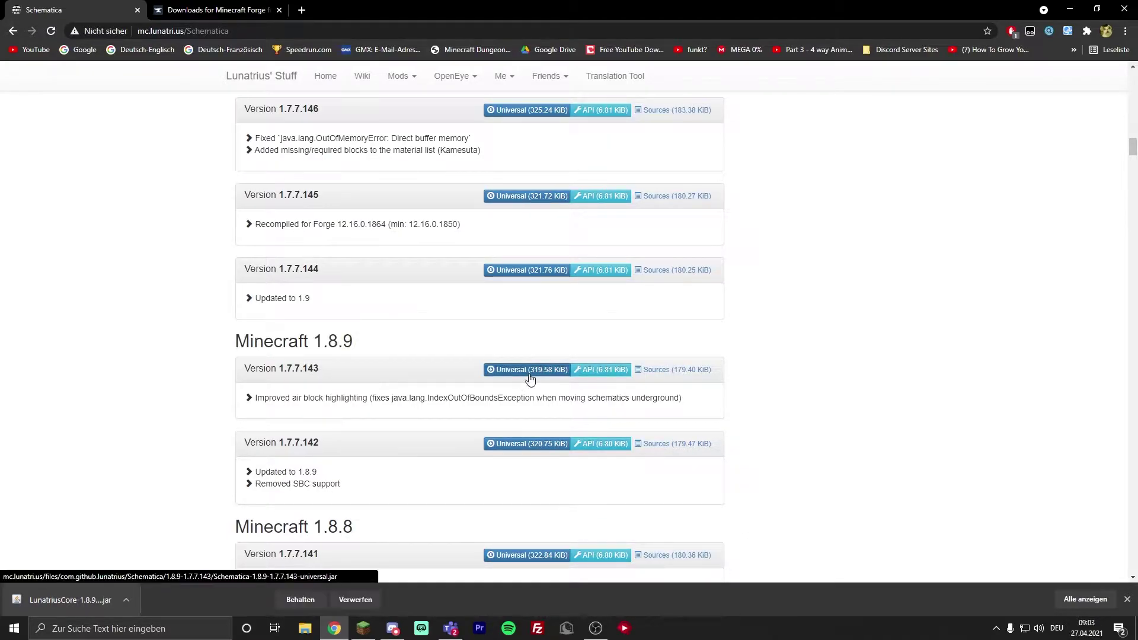
click(300, 600)
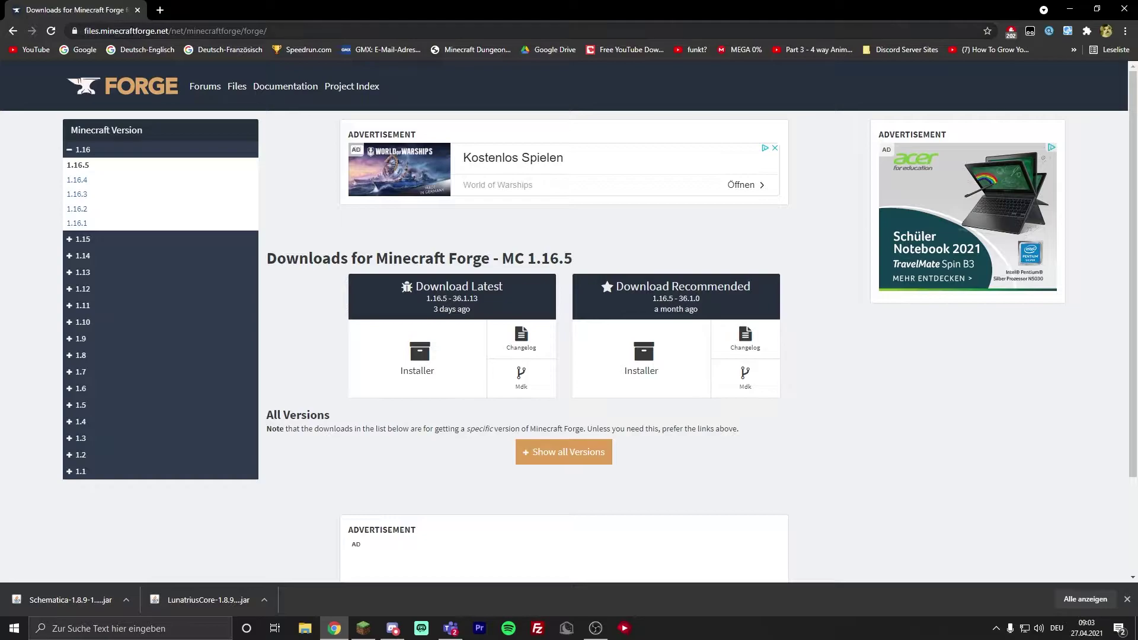
- Open the Forge downloads for Minecraft 1.8.9 and install the Forge 1.8.9-11.15.1.2318 client into the .minecraft folder
click(98, 358)
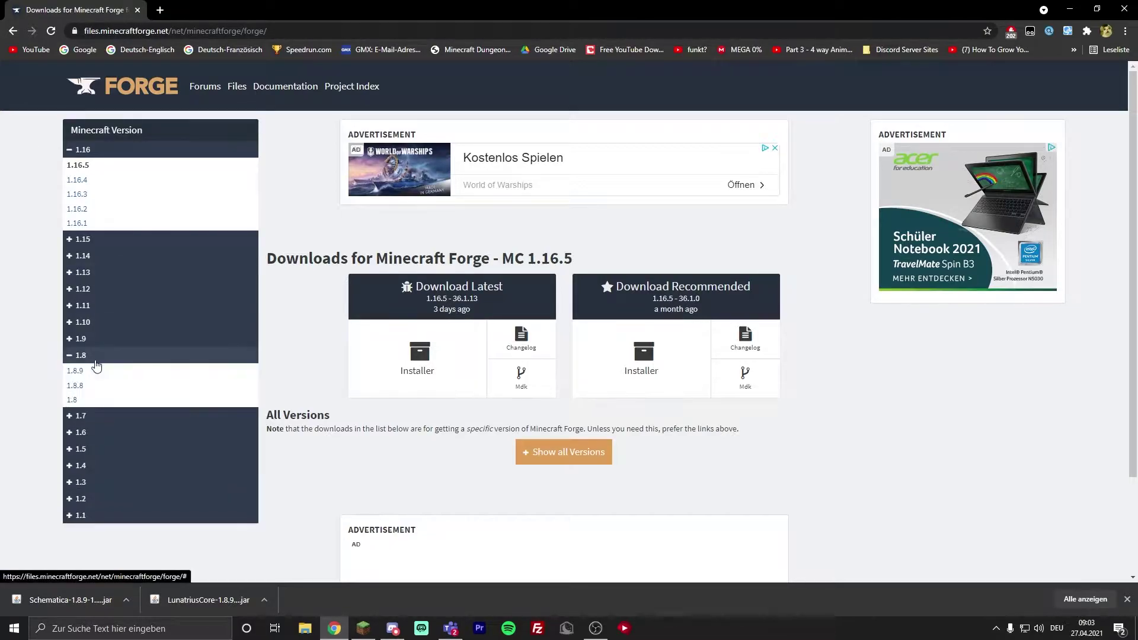
click(90, 372)
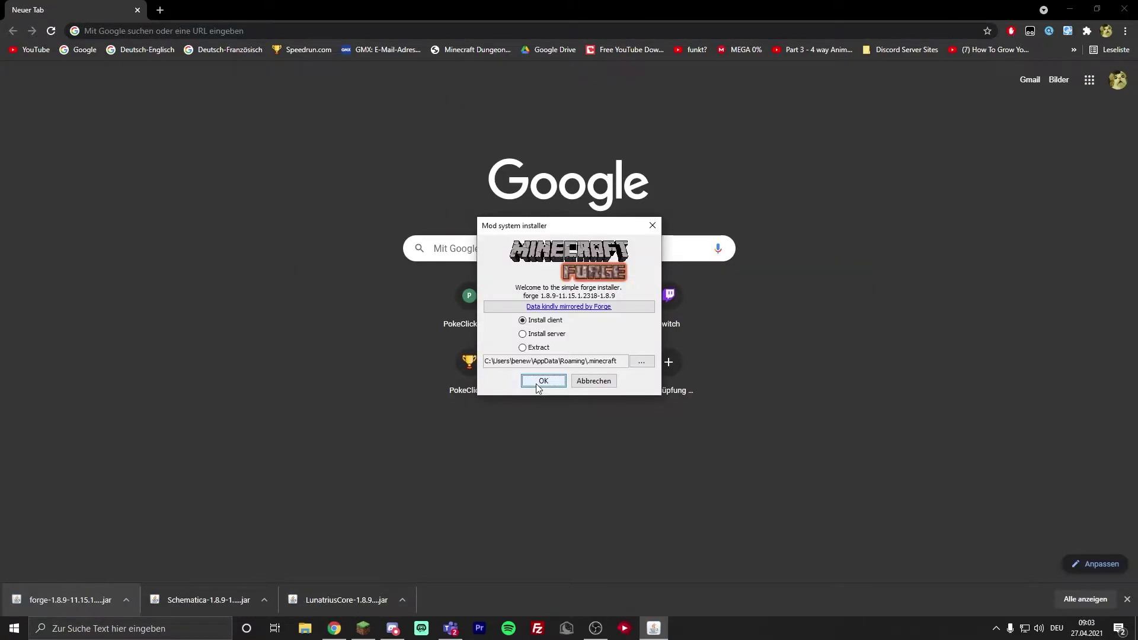
click(543, 380)
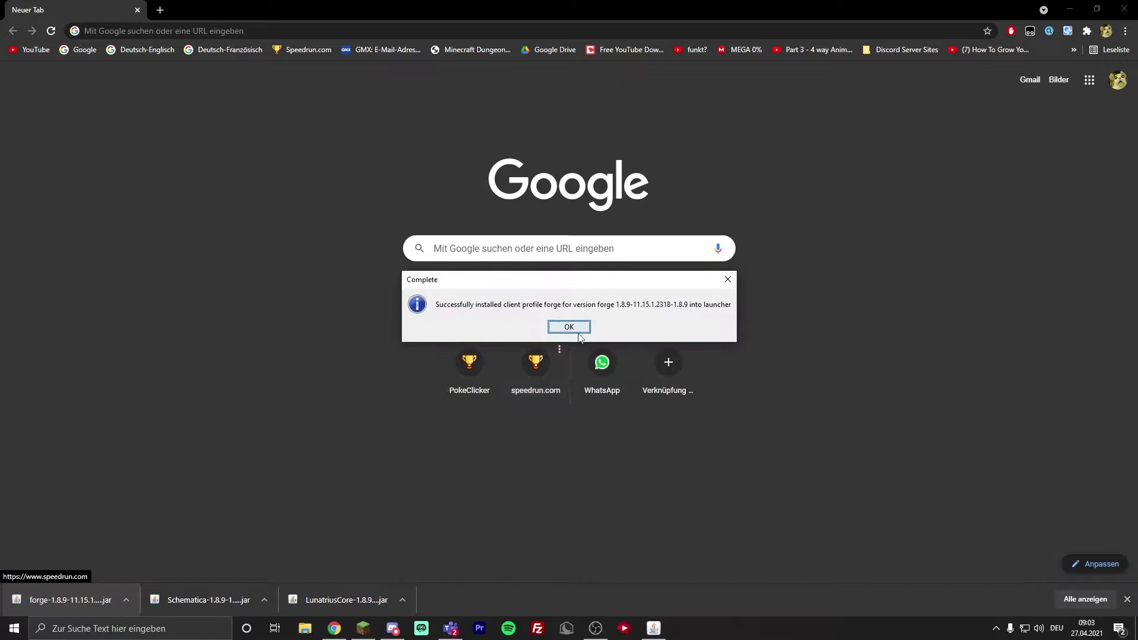
click(570, 331)
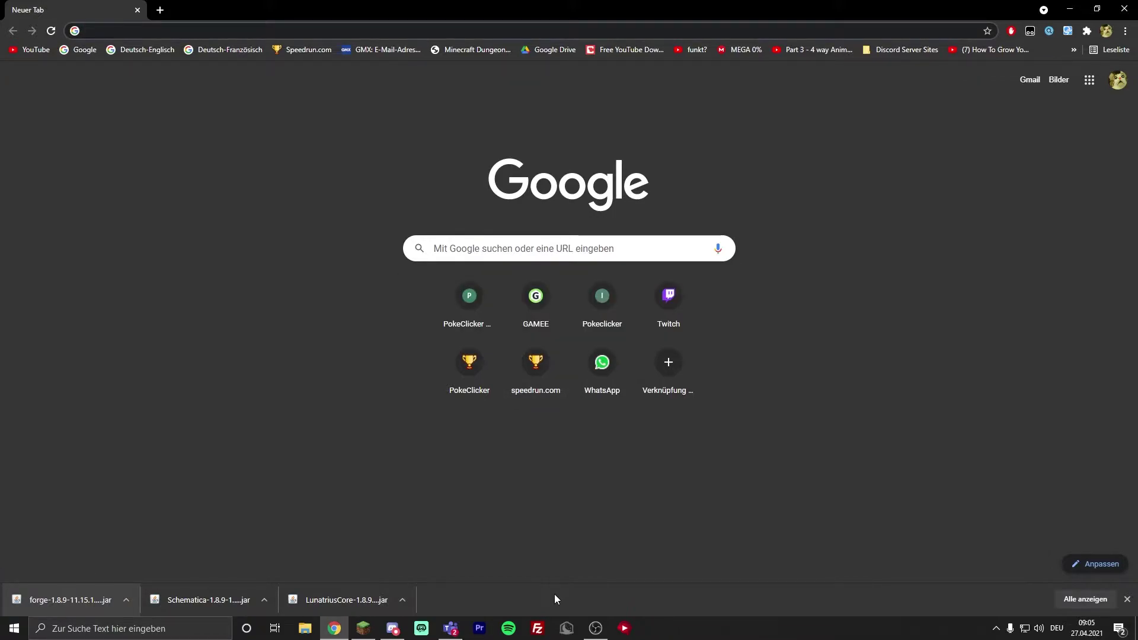
- Open the %appdata% folder through the Windows Run dialog and find the mods folder inside .minecraft
key(super+r)
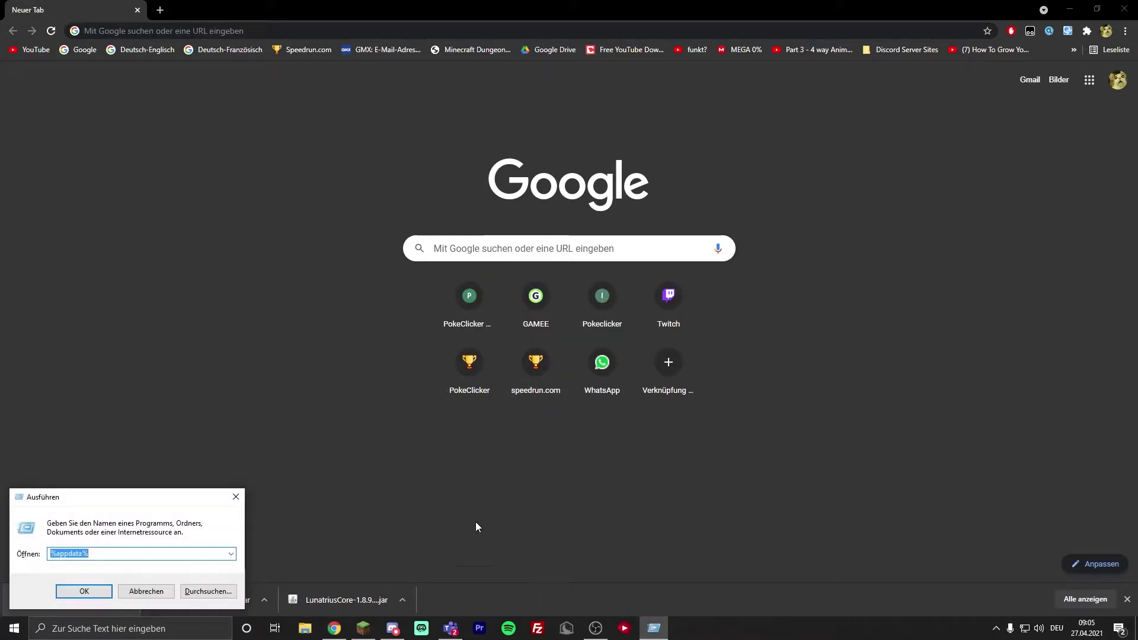
drag(75, 504, 175, 321)
click(206, 371)
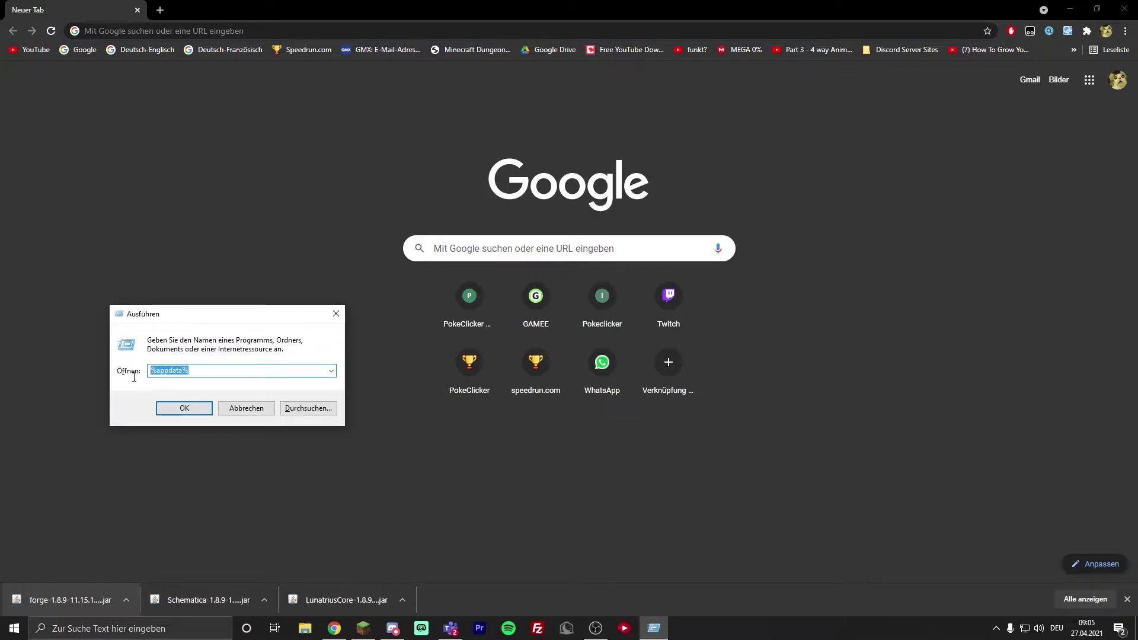
click(184, 410)
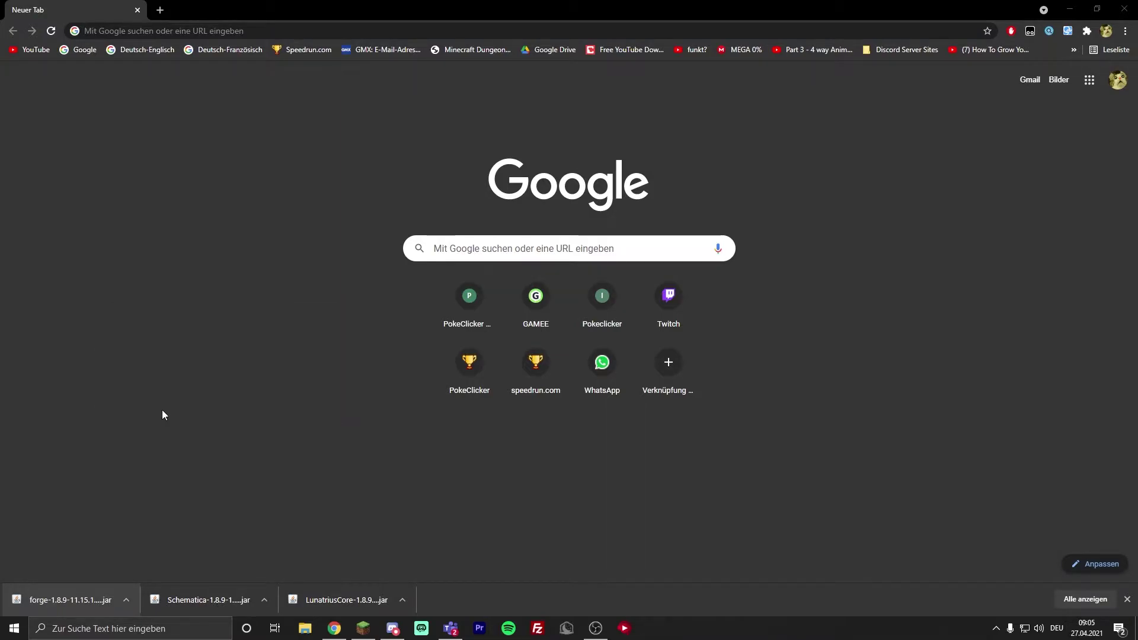
drag(578, 7, 805, 65)
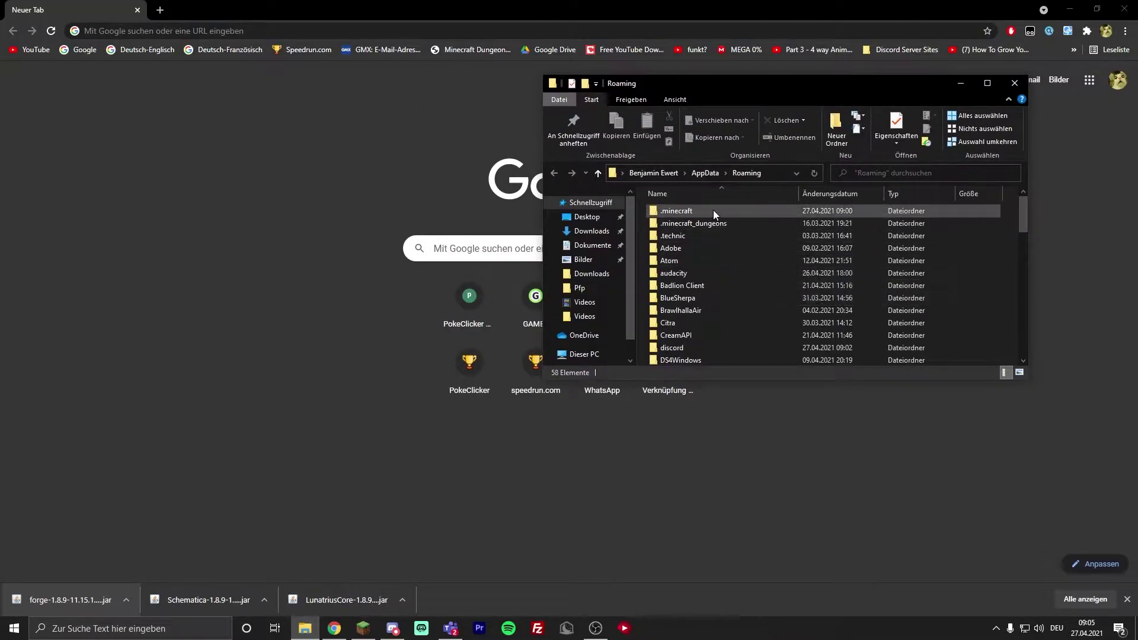
double_click(713, 210)
drag(792, 84, 633, 71)
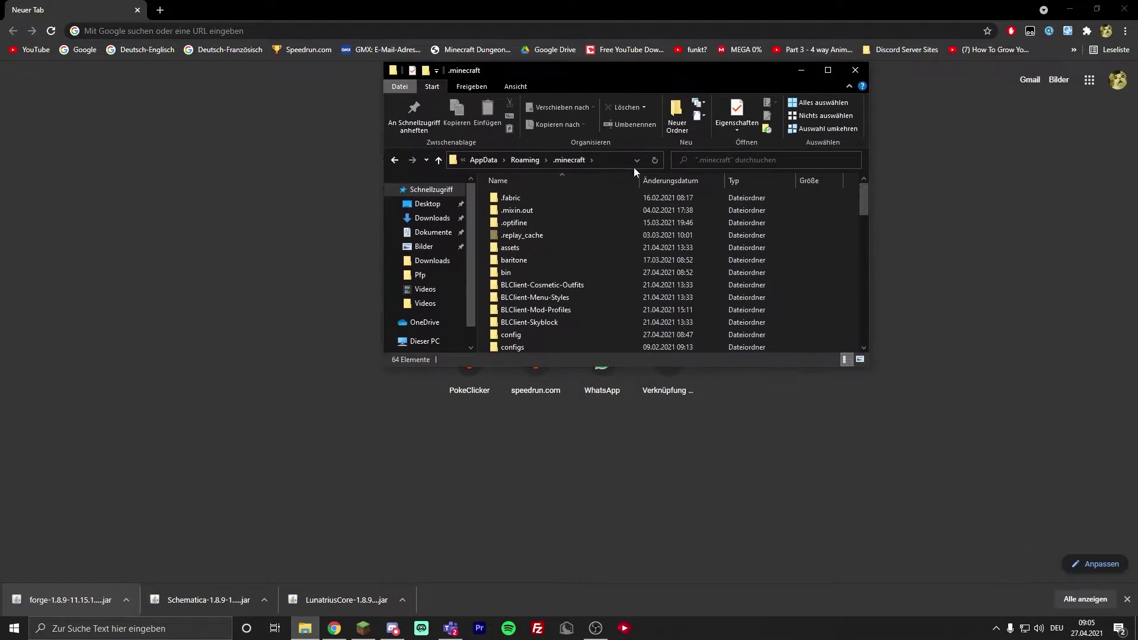
scroll(583, 292, down, 7)
scroll(582, 292, up, 2)
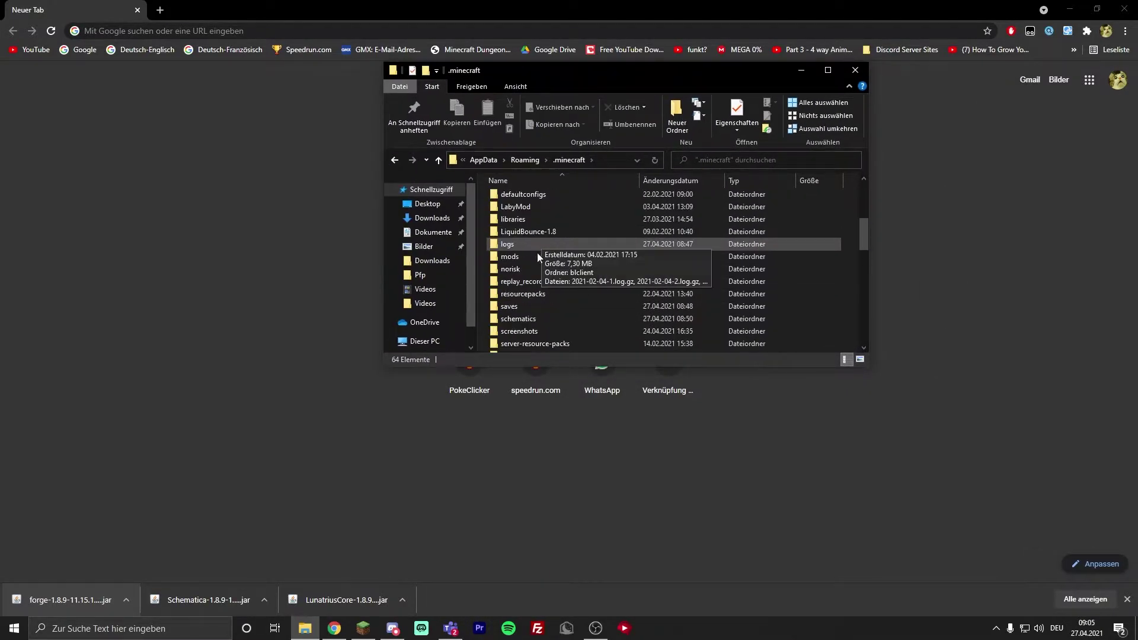
click(532, 257)
right_click(856, 261)
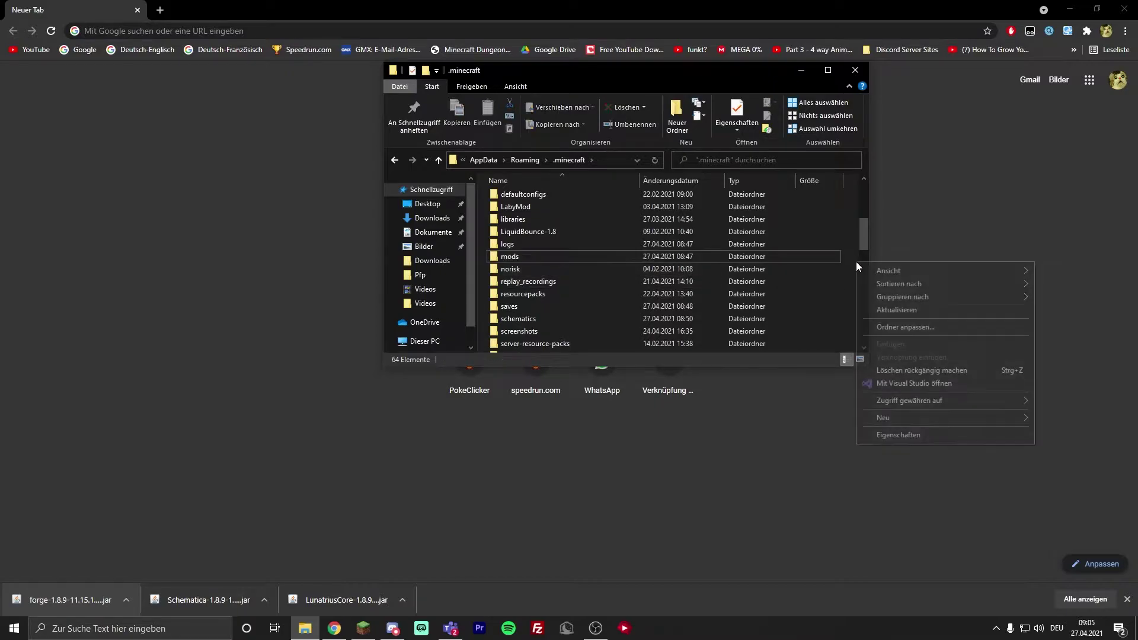
mouse_move(903, 420)
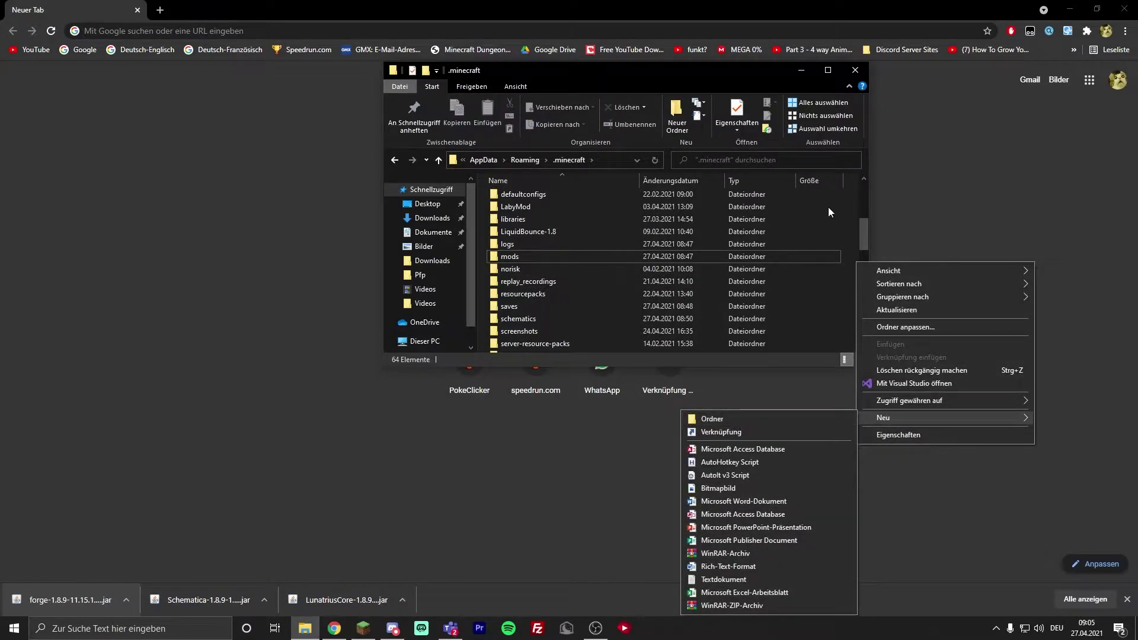
click(820, 260)
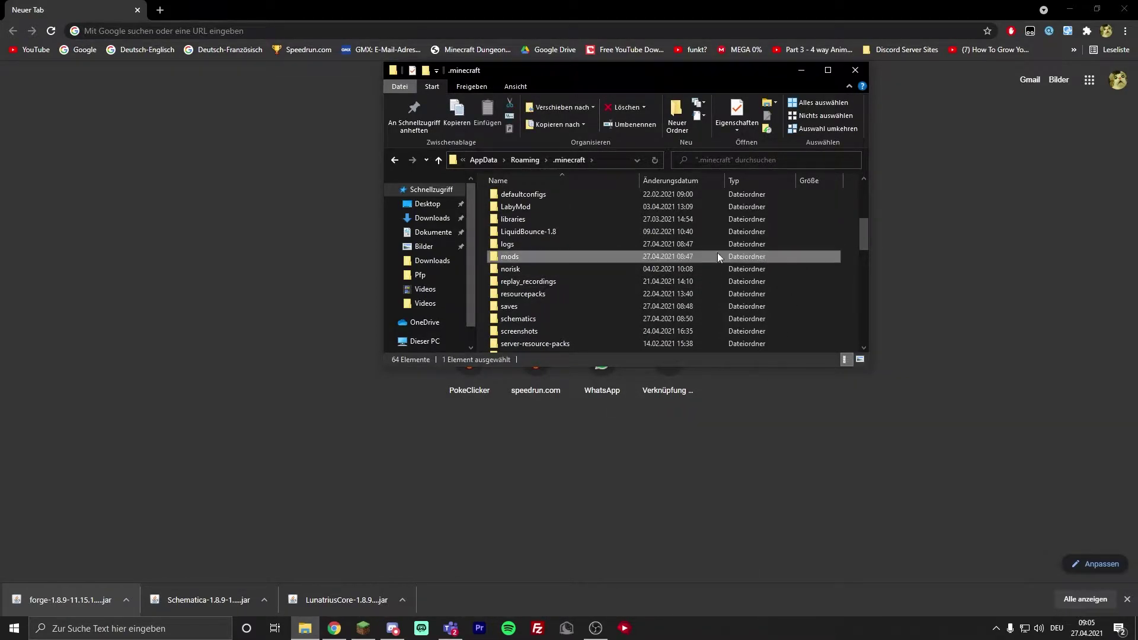
- Open the mods folder and delete the loose files listed below its subfolders
double_click(539, 256)
drag(546, 345, 577, 322)
key(Delete)
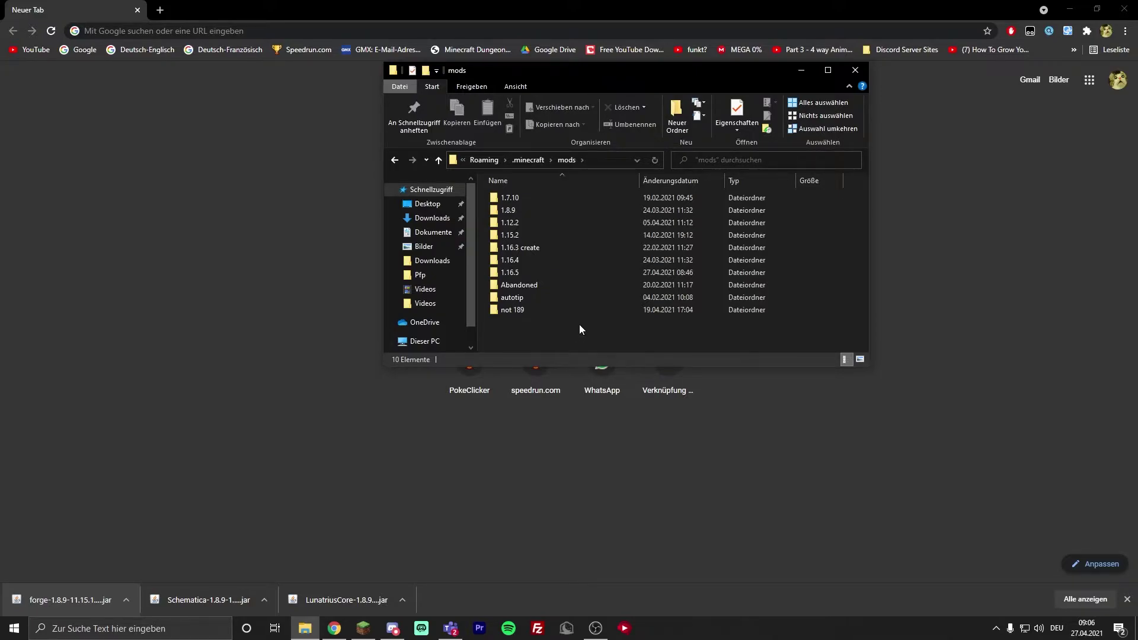
- Copy the downloaded Schematica and LunatriusCore jars into the mods folder, then close the folder and show the desktop
key(alt+Tab)
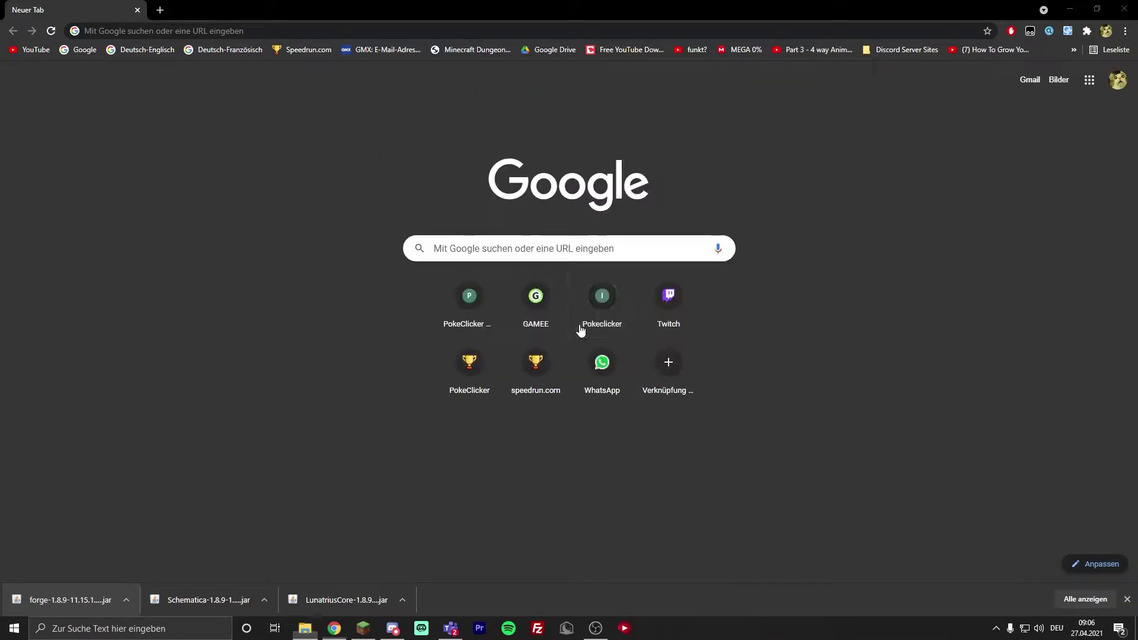
drag(201, 600, 556, 335)
drag(349, 600, 607, 342)
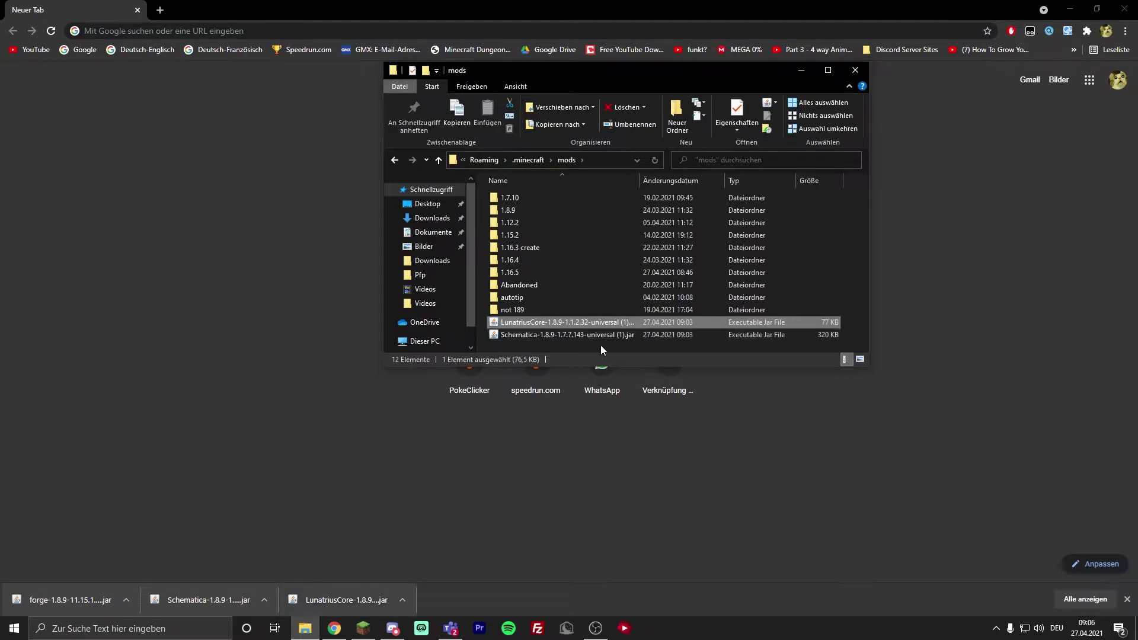
click(563, 347)
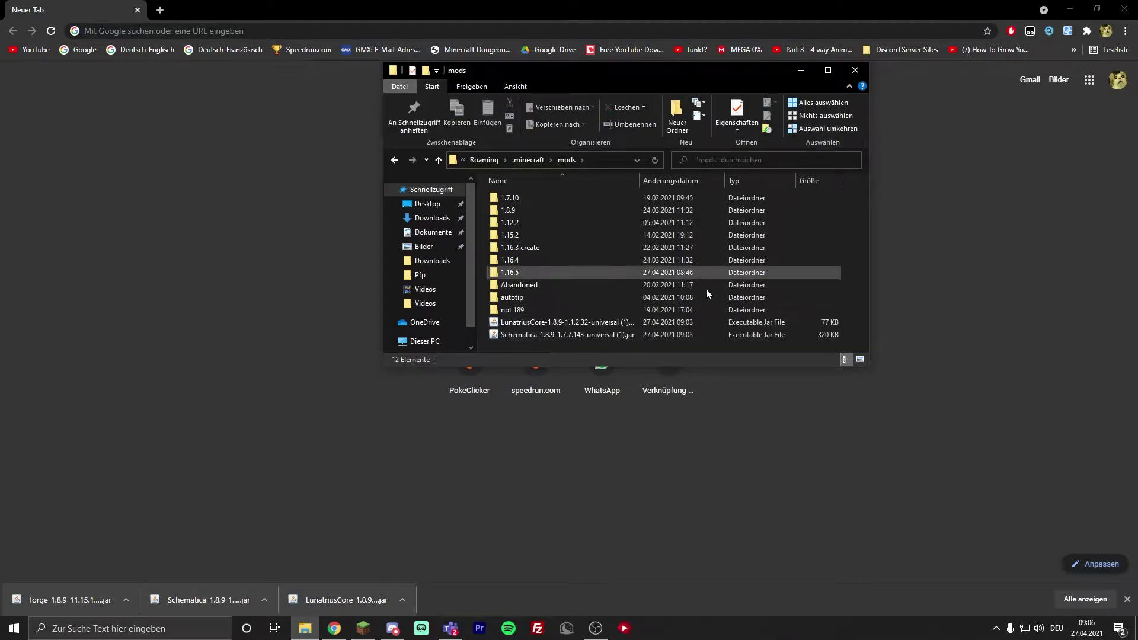
click(856, 70)
key(super+d)
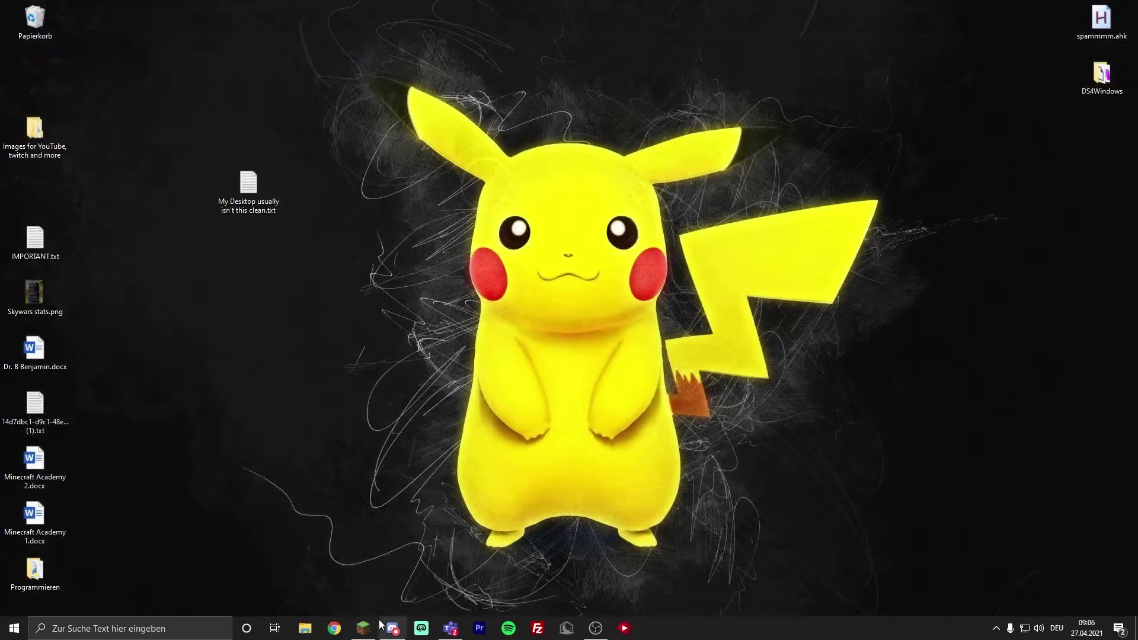
click(363, 629)
click(394, 153)
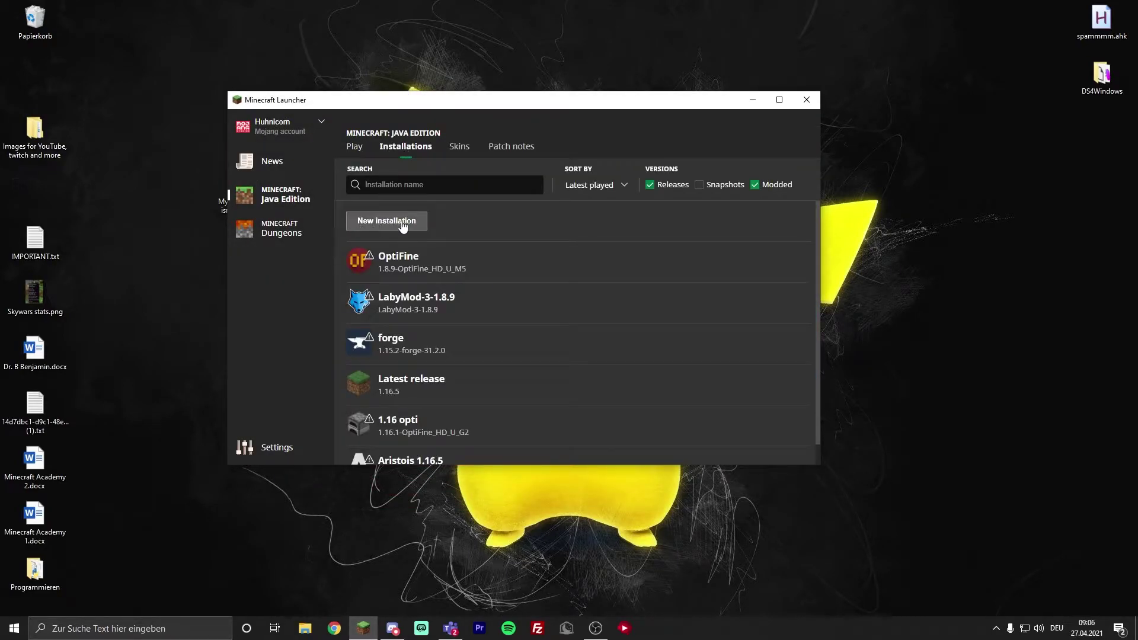
click(387, 220)
click(474, 273)
drag(638, 299, 640, 452)
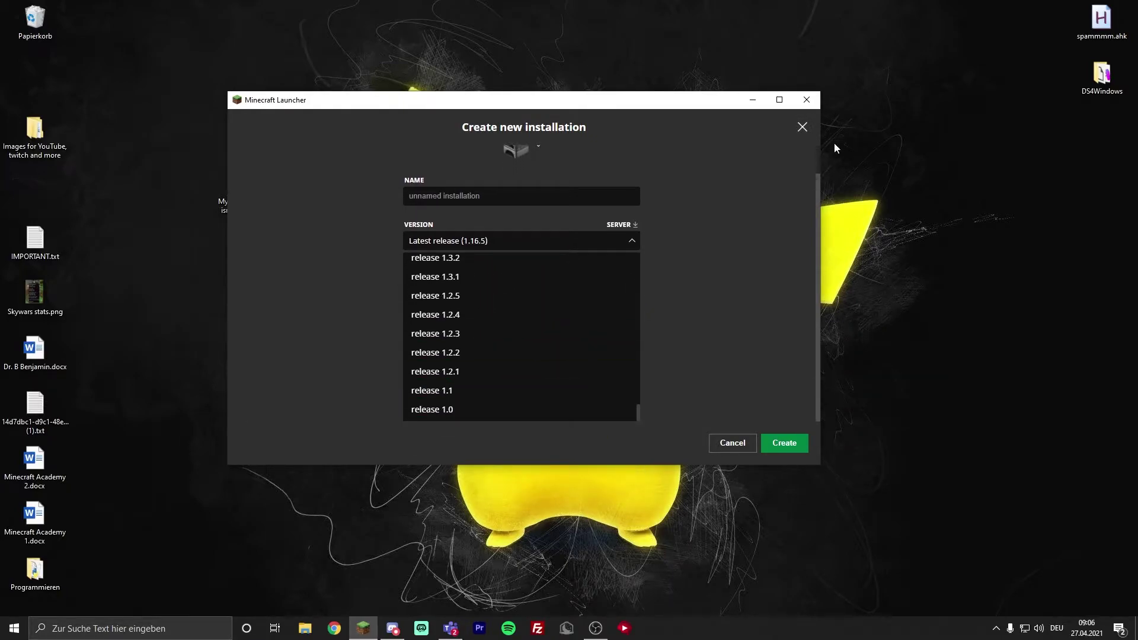
- Restart the Minecraft Launcher and begin a new installation with version release 1.8.9-forge1.8.9-11.15.1.2318-1.8.9
click(807, 99)
click(364, 631)
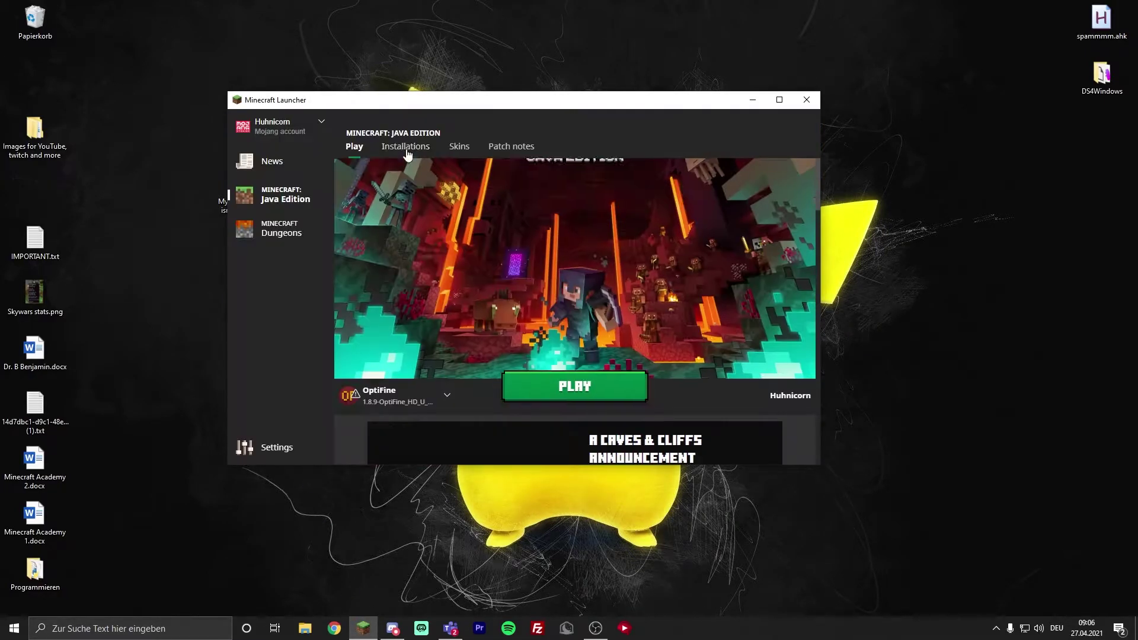
click(407, 145)
click(393, 223)
click(485, 279)
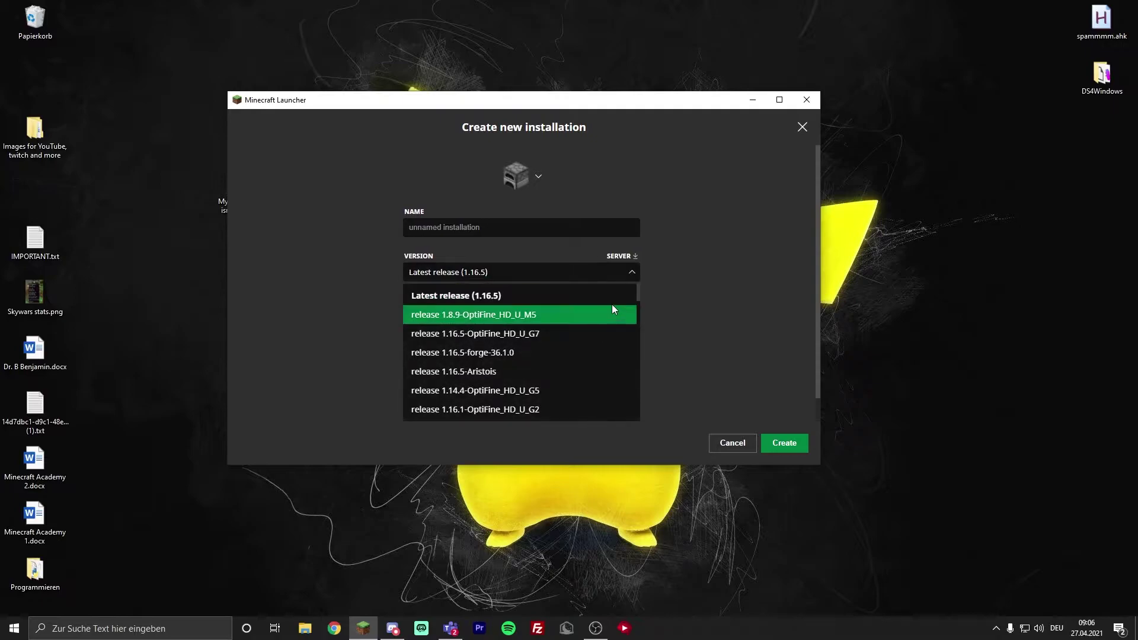
drag(639, 299, 633, 472)
scroll(536, 357, down, 2)
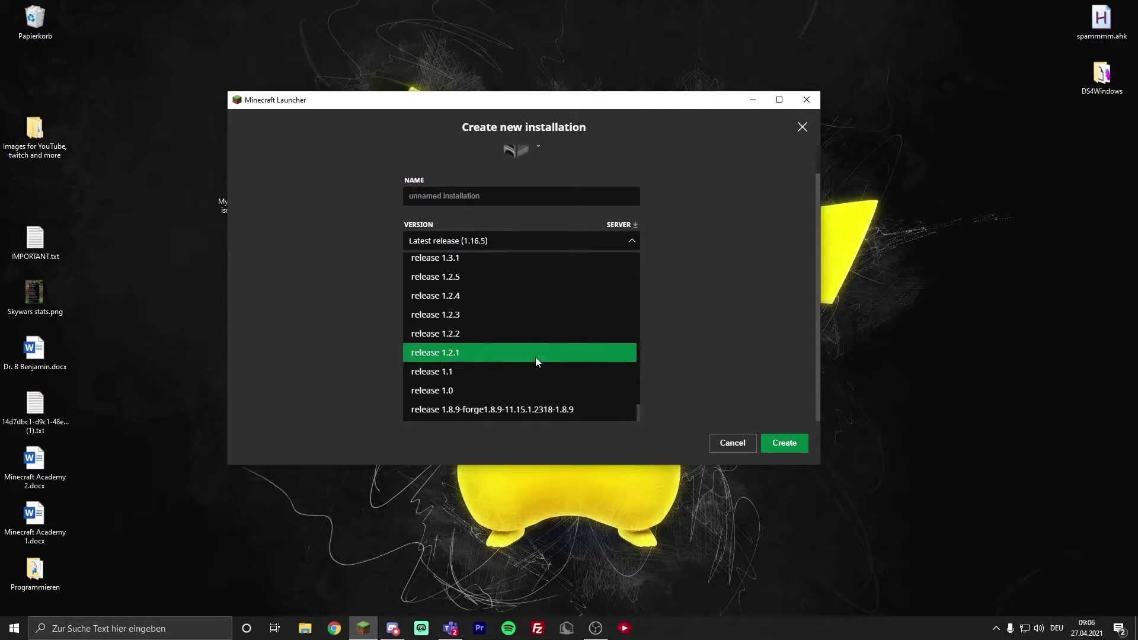
click(500, 411)
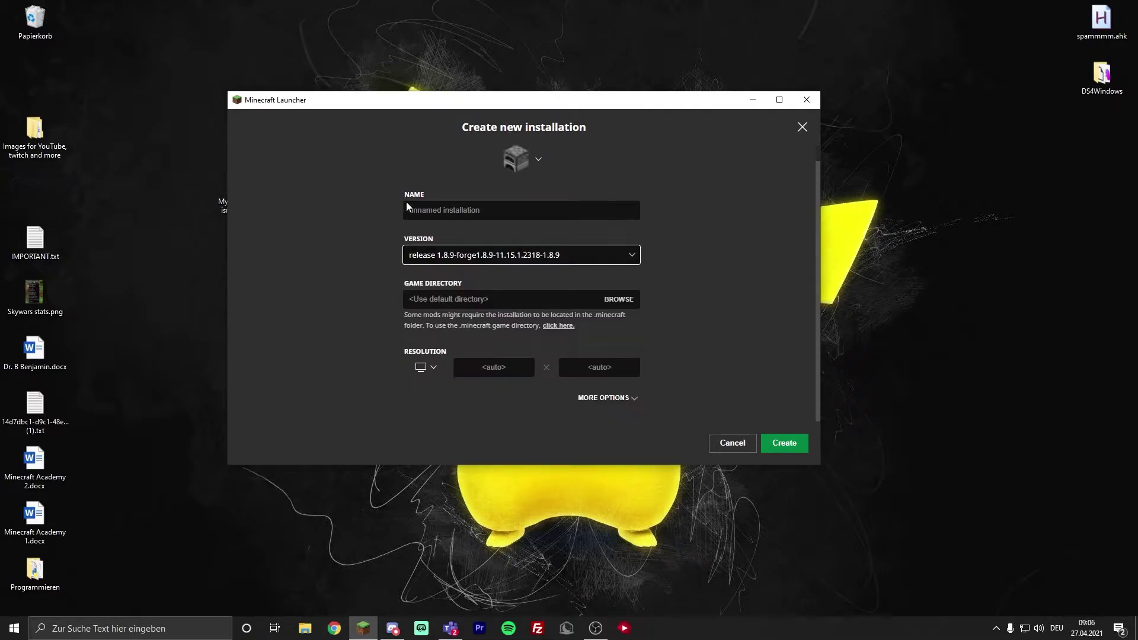
- Name the new installation "Forge 1.18.9" and create it
click(500, 210)
text(Forge 1.18.9)
key(Return)
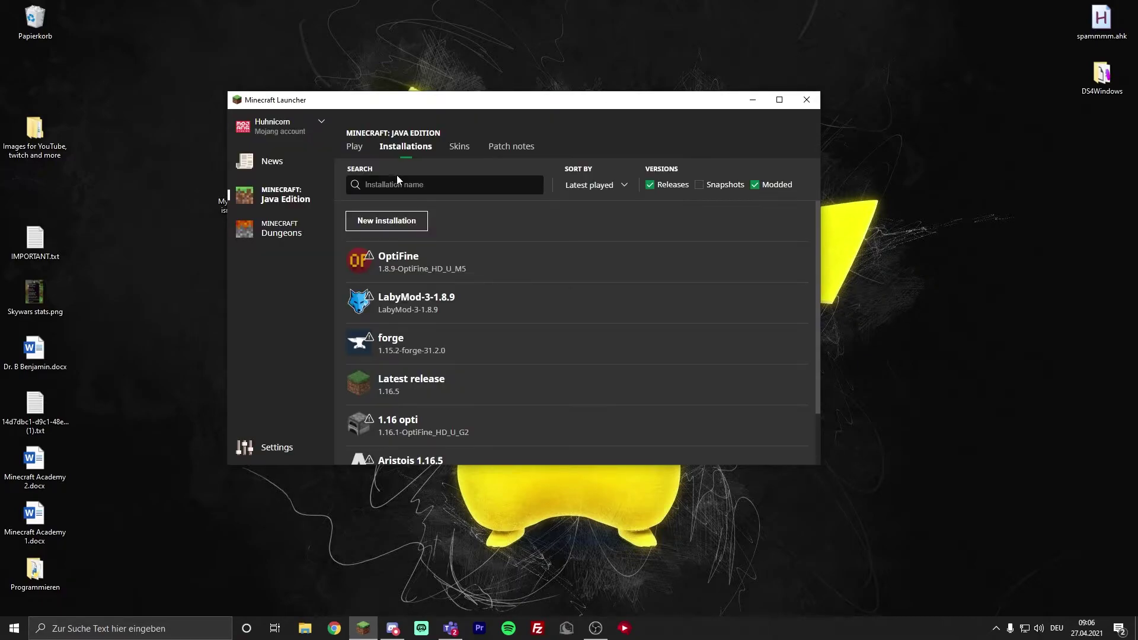
- Choose the Forge 1.8.9 installation in the launcher and start the game with it
click(355, 146)
click(433, 388)
scroll(425, 322, down, 3)
scroll(424, 322, down, 5)
scroll(405, 347, up, 3)
scroll(431, 364, down, 4)
scroll(426, 326, down, 3)
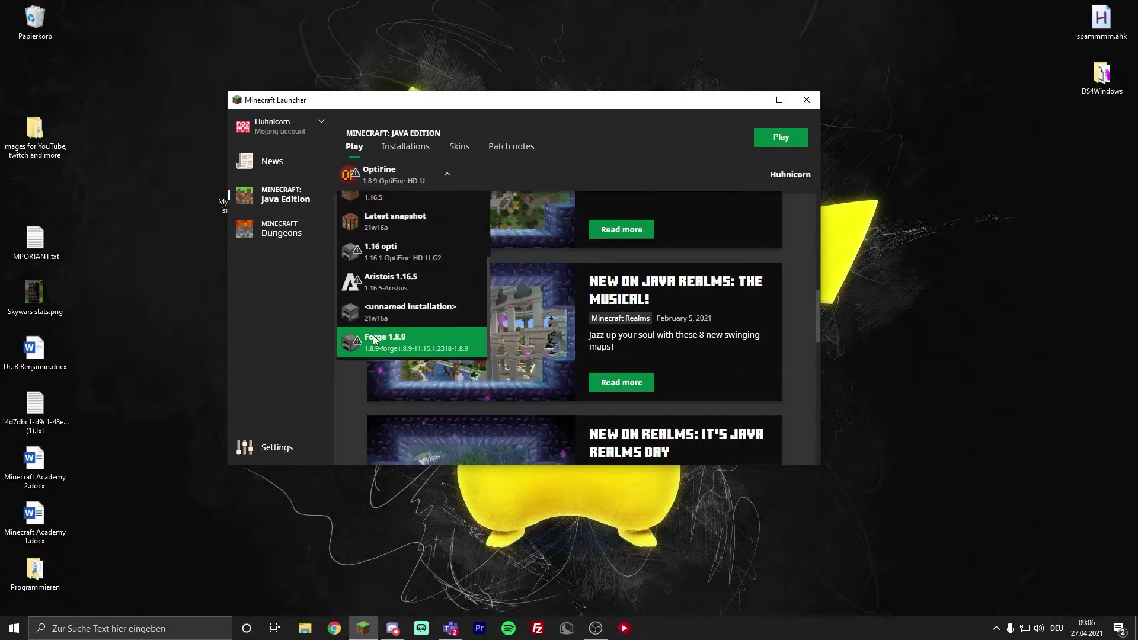
click(398, 342)
scroll(375, 381, up, 5)
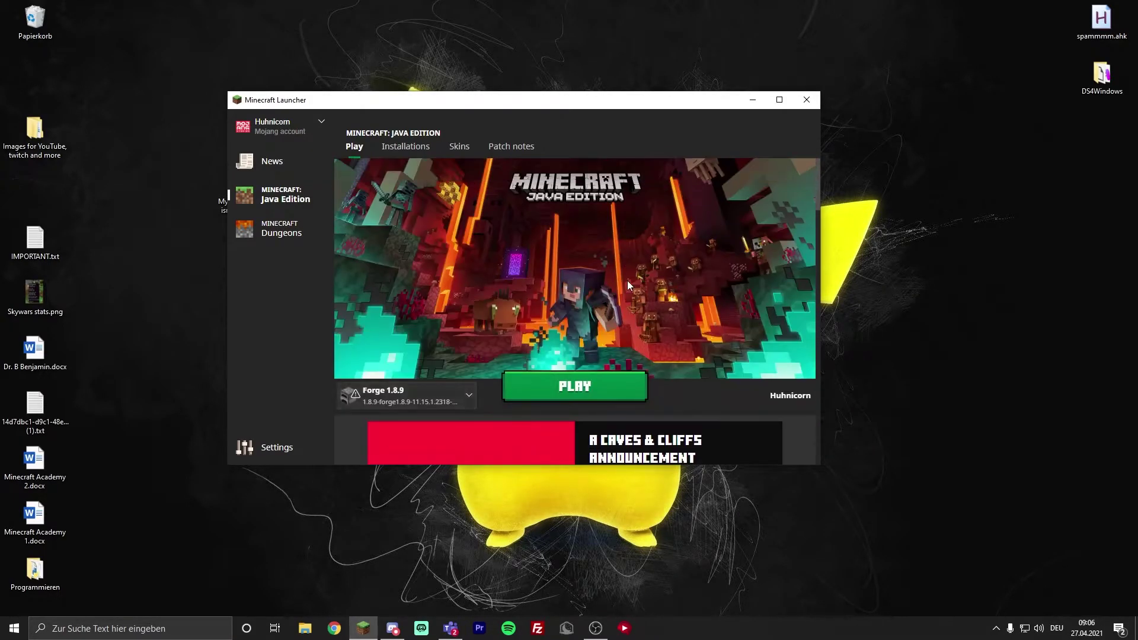
click(561, 386)
click(472, 308)
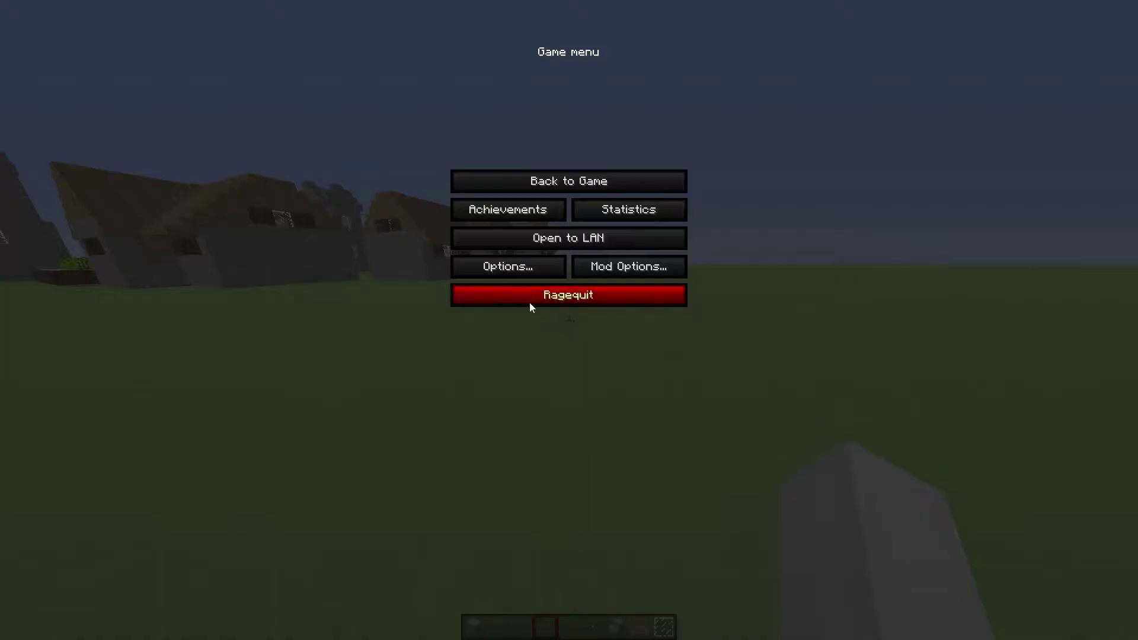
- Look through the control settings for the Schematica key bindings, then return to the world
click(466, 274)
click(681, 233)
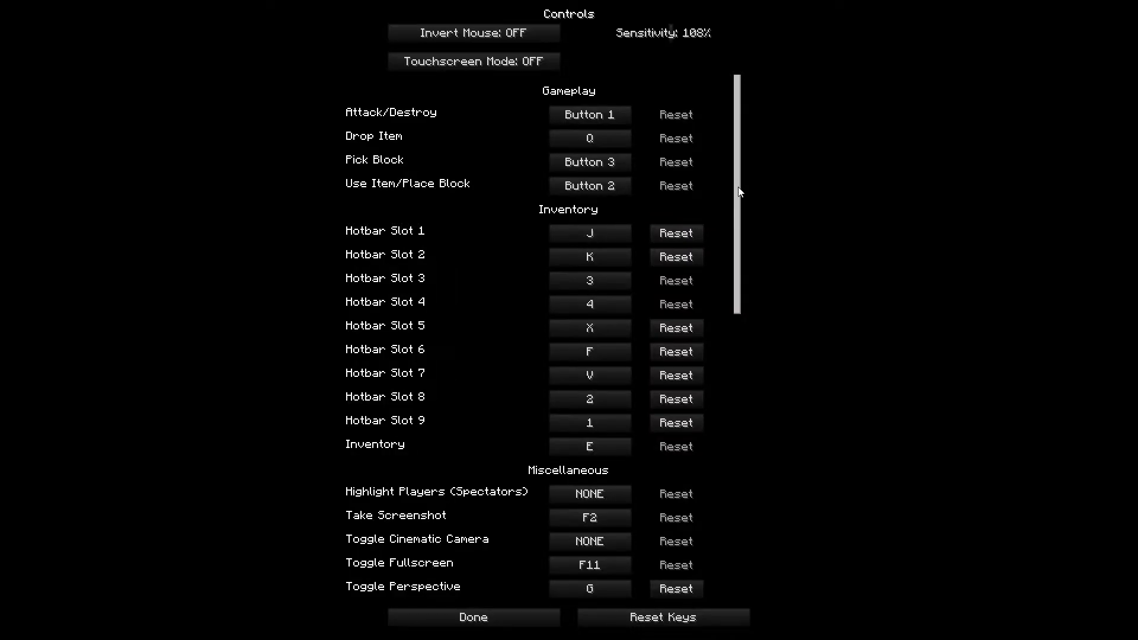
drag(739, 190, 756, 466)
scroll(727, 438, down, 3)
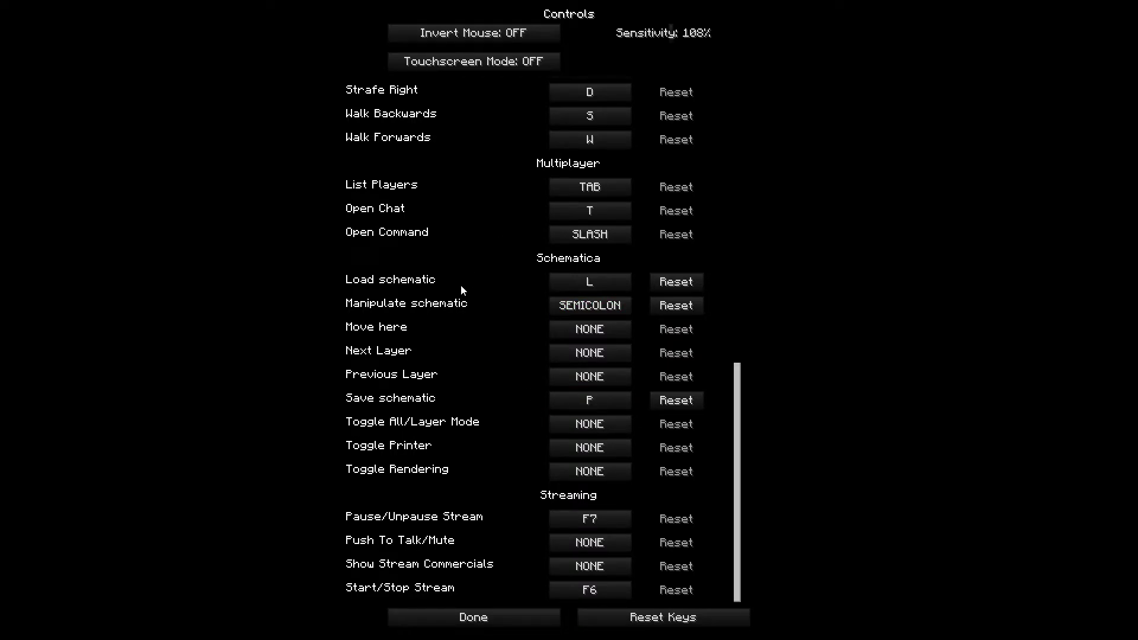
key(Escape)
key(w)
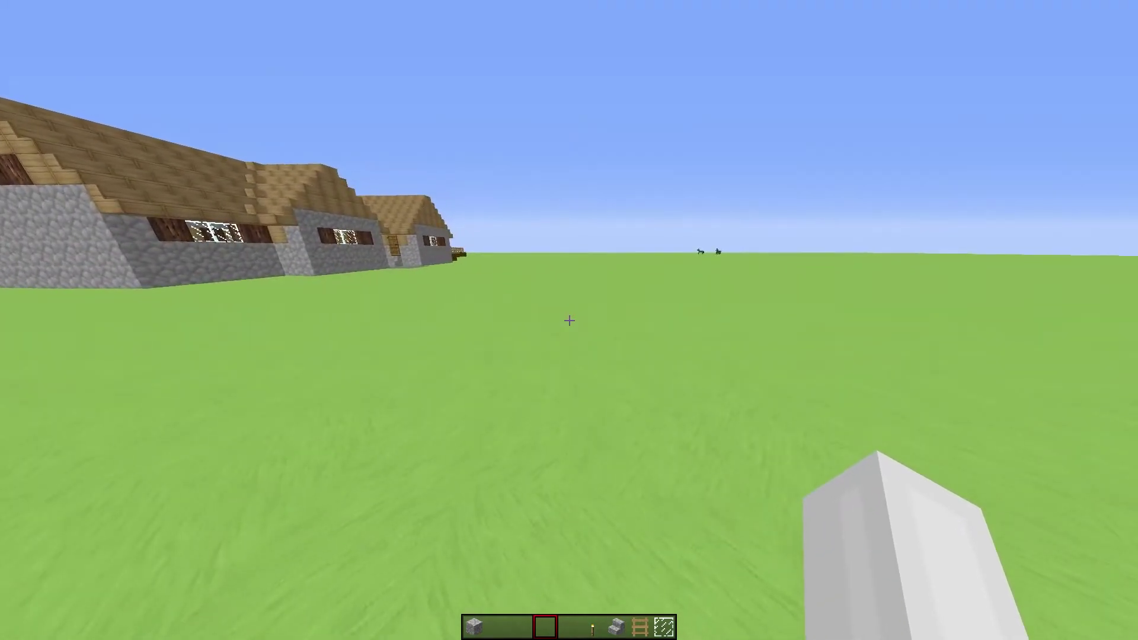
- Open the schematic selection list to see the available schematic files, then close it
key(l)
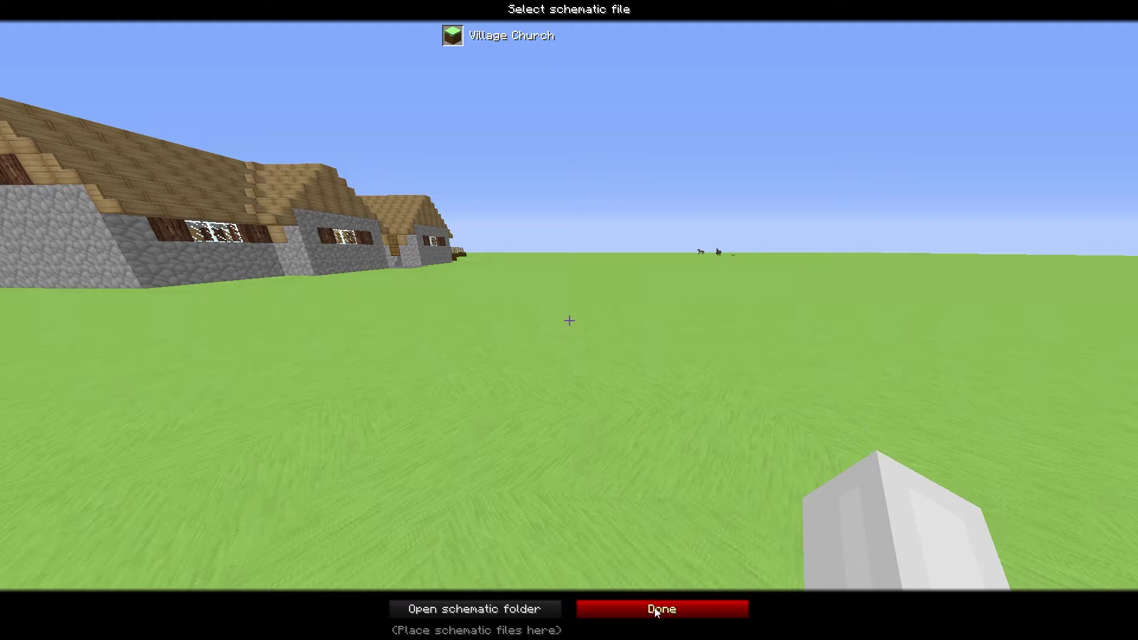
key(Escape)
key(w)
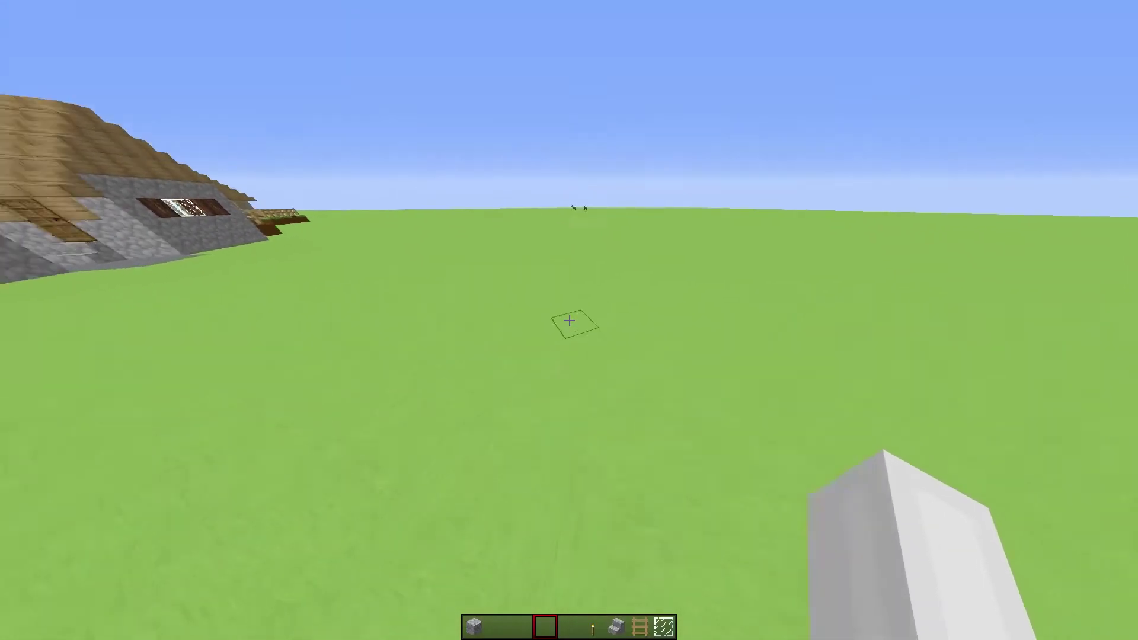
- Pick the grass block from the ground and stack a three-block column on the open field
middle_click(569, 320)
right_click(570, 320)
right_click(569, 320)
right_click(569, 320)
key(s)
- Build a flight of stone stairs two blocks wide up to one side of the grass column
scroll(569, 320, down, 5)
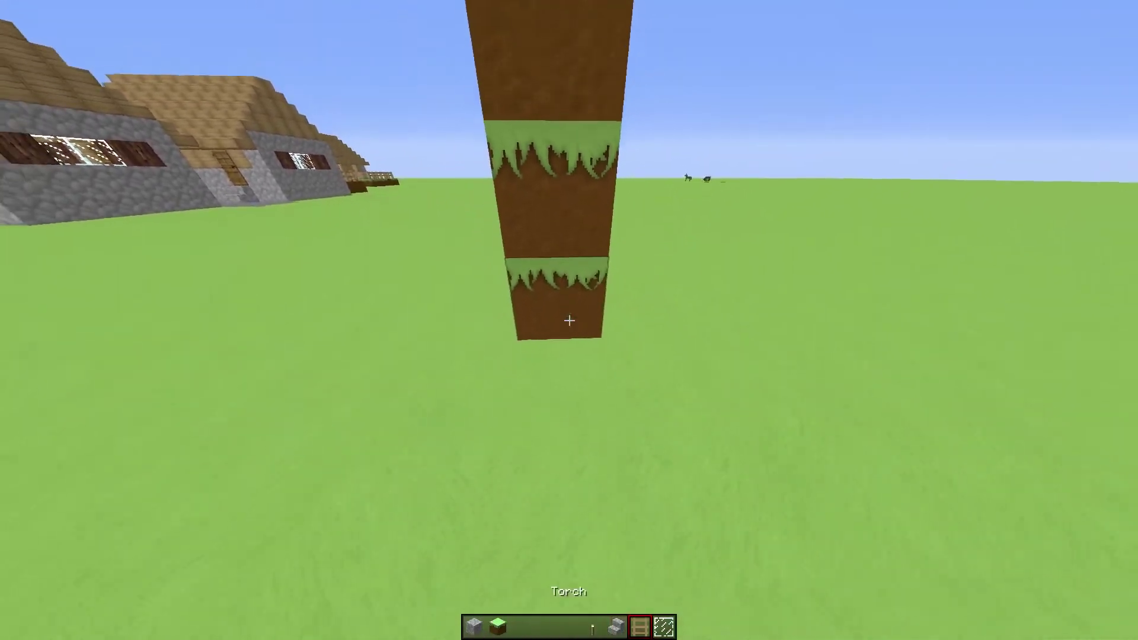
right_click(569, 320)
right_click(570, 320)
key(w)
right_click(569, 320)
key(d)
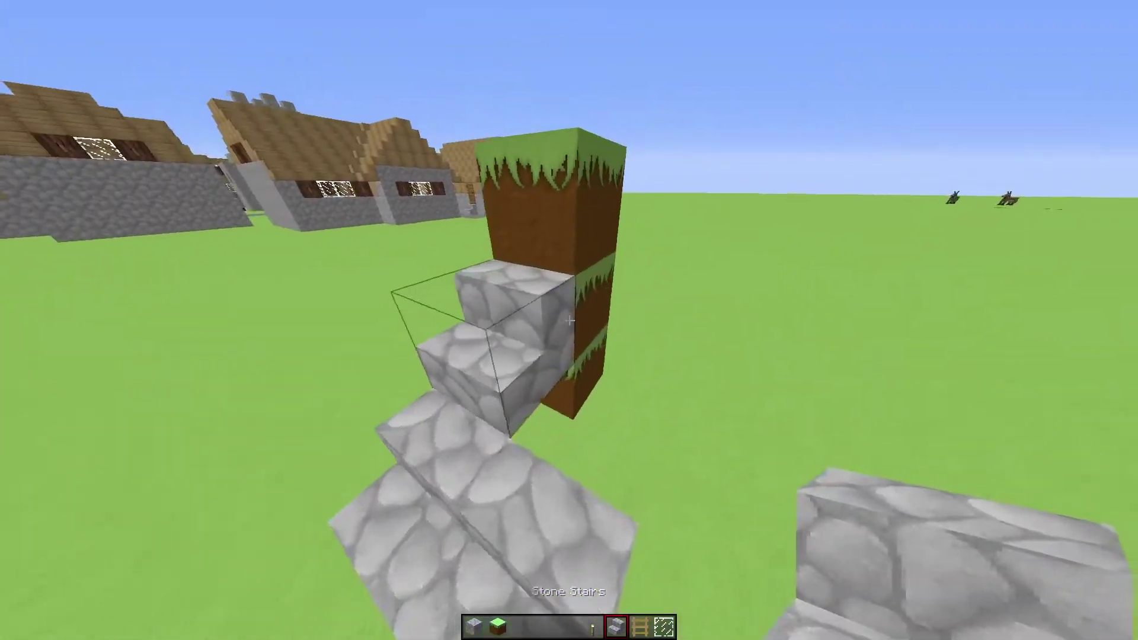
right_click(569, 320)
key(s)
key(w)
click(569, 320)
right_click(569, 321)
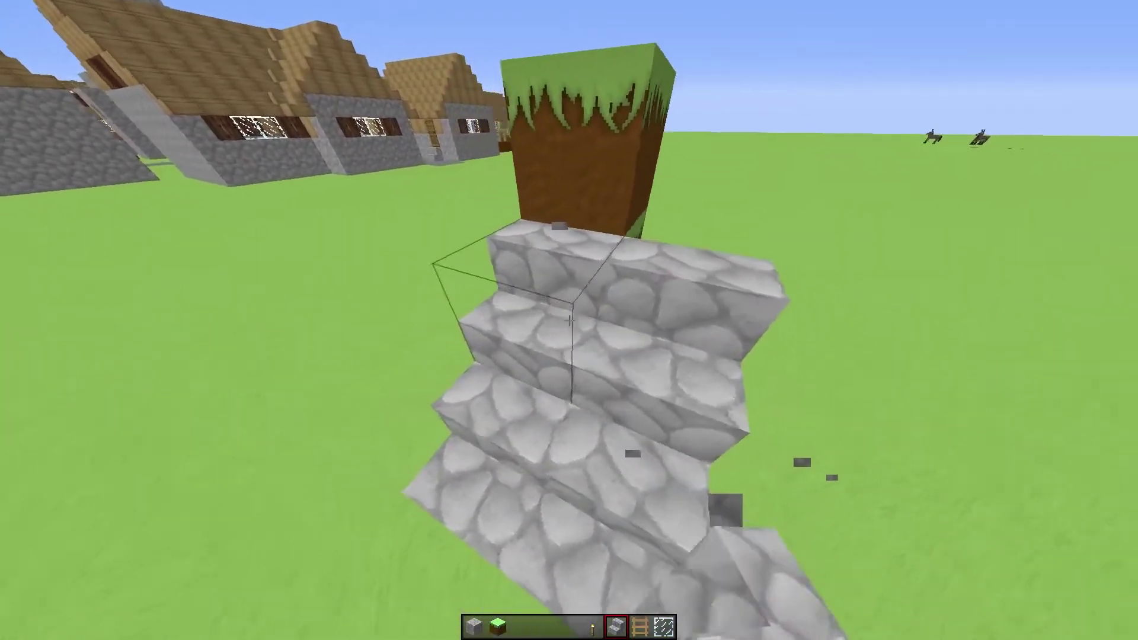
- Surround the other sides of the grass column with more stone stairs
key(a)
key(w)
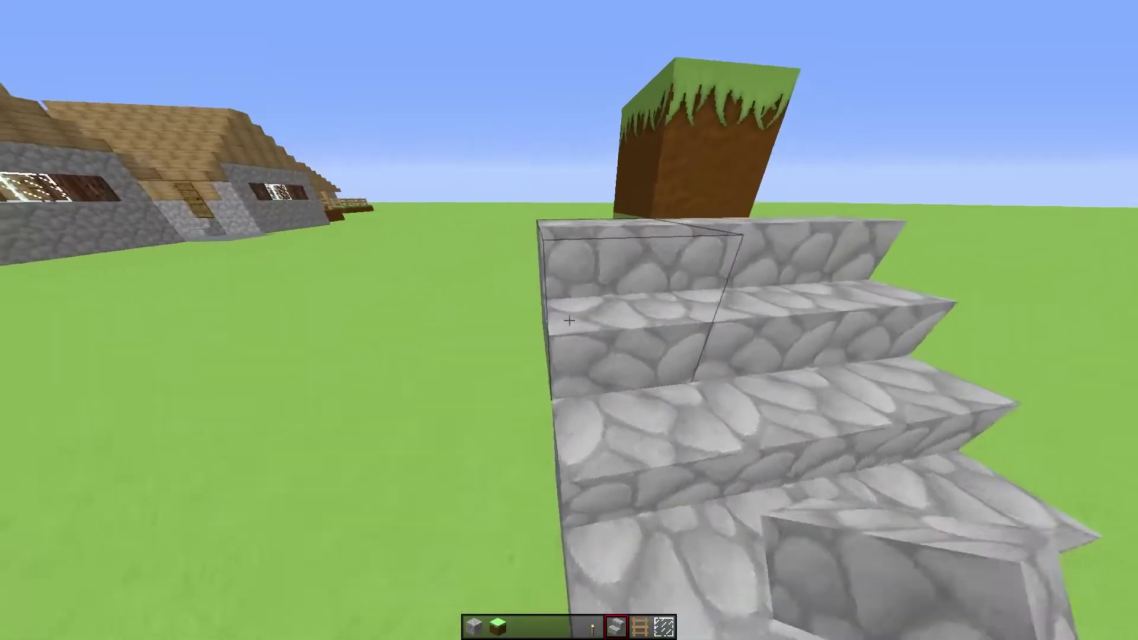
key(a)
key(s)
right_click(569, 320)
right_click(569, 320)
key(w)
right_click(570, 320)
key(w)
key(a)
right_click(569, 320)
right_click(569, 321)
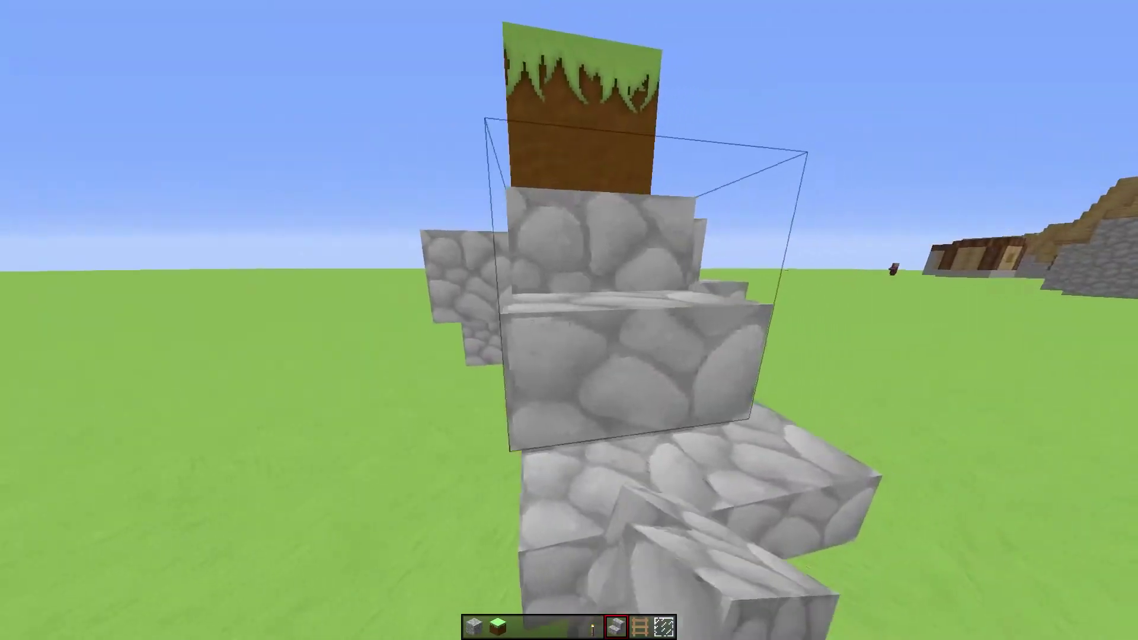
key(d)
right_click(569, 320)
key(a)
click(569, 320)
right_click(569, 320)
key(s)
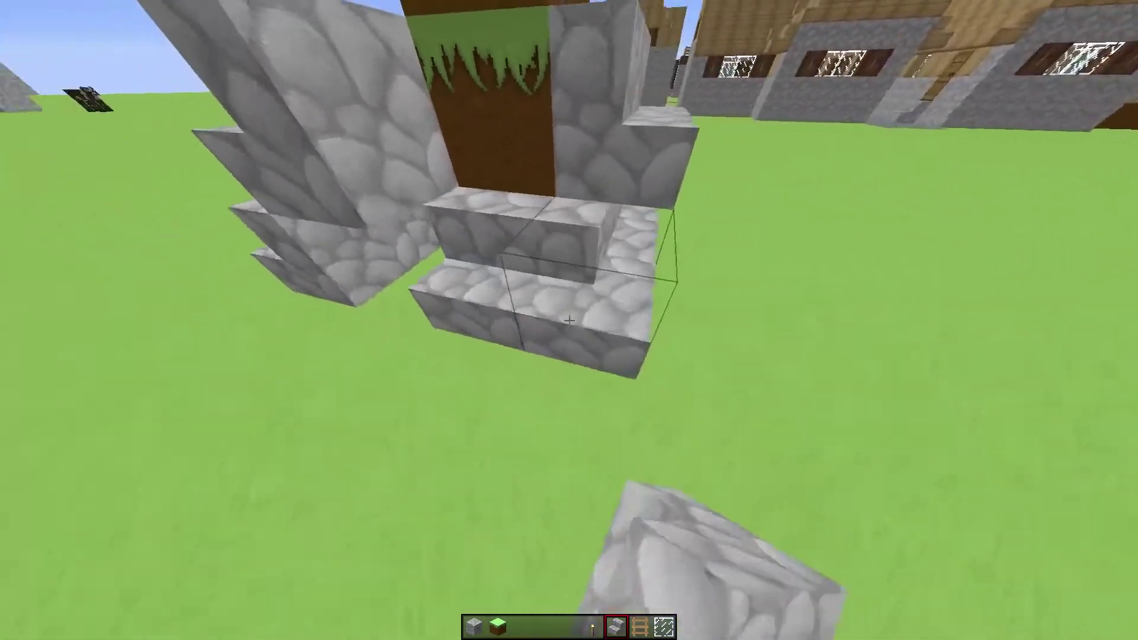
- Decorate the tower with a ladder and a torch on its sides and glass panes on top
scroll(569, 320, down, 1)
right_click(569, 320)
key(d)
scroll(569, 320, down, 1)
scroll(570, 320, up, 3)
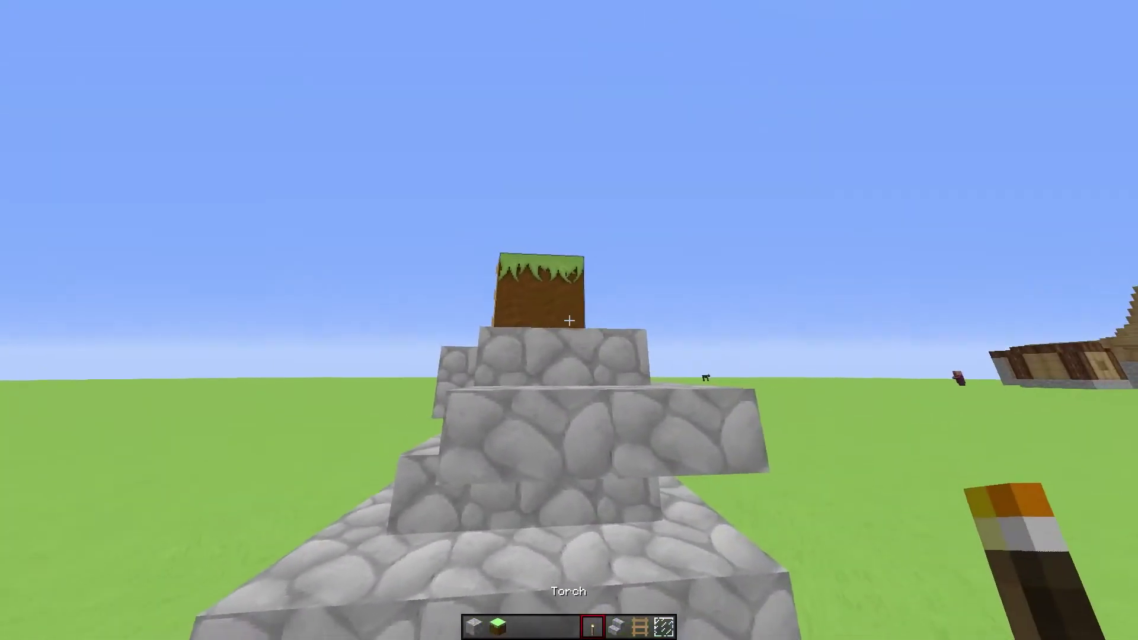
right_click(569, 321)
scroll(569, 320, down, 3)
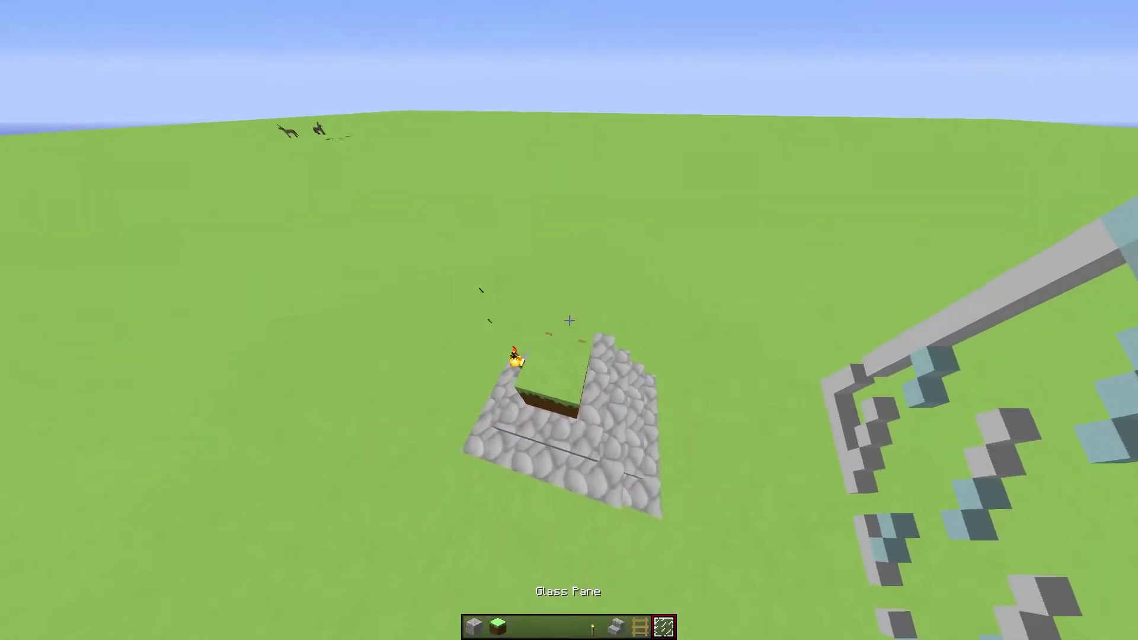
right_click(570, 320)
right_click(570, 321)
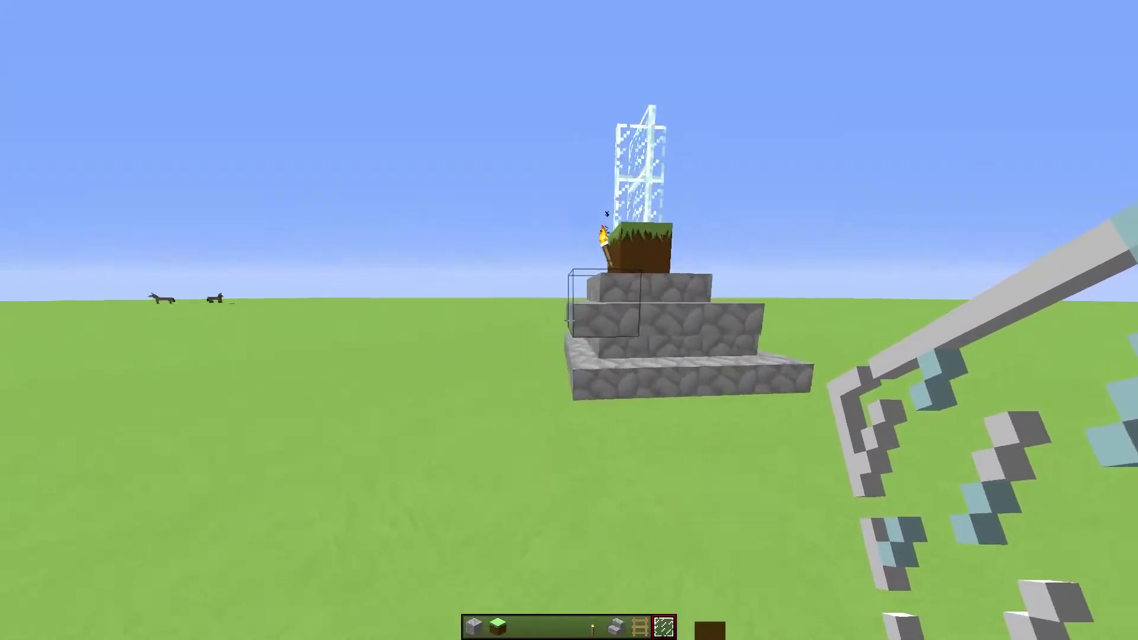
- Clear all items from the creative inventory and hotbar
key(e)
click(670, 412)
shift+click(673, 385)
key(e)
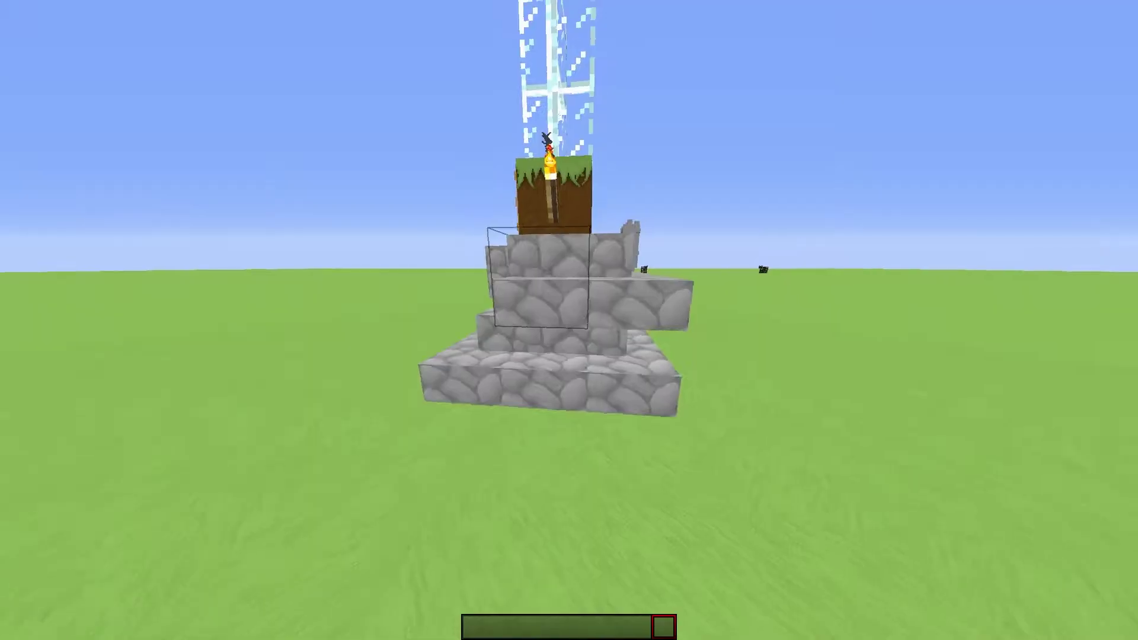
- Inspect the finished tower from several sides, including in third-person view
key(d)
key(d)
key(w)
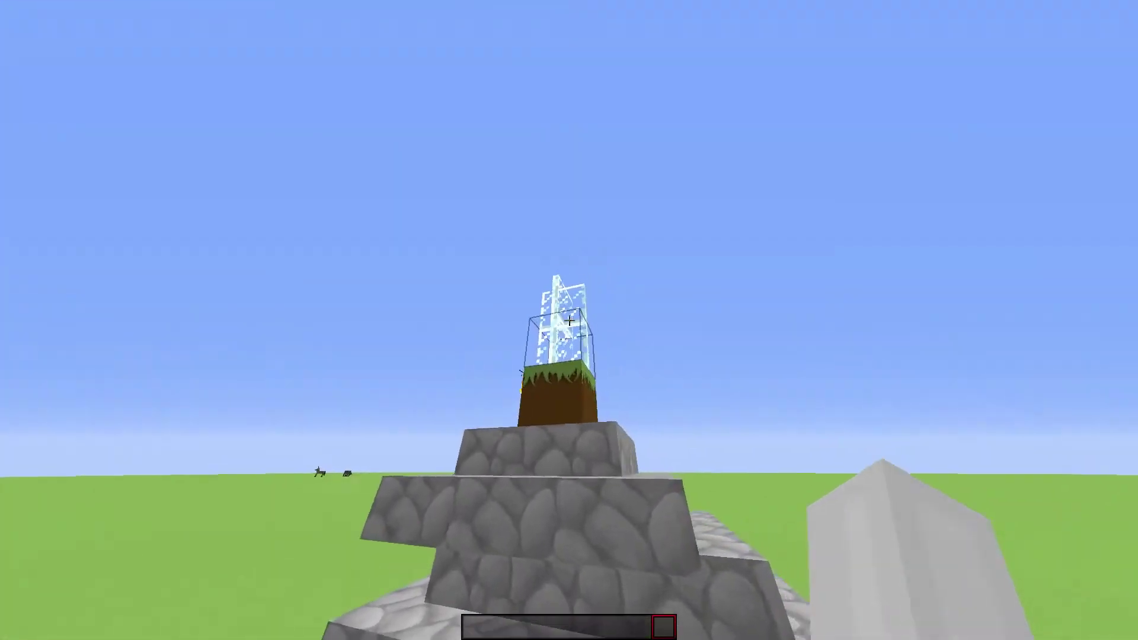
key(s)
key(F5)
key(F5)
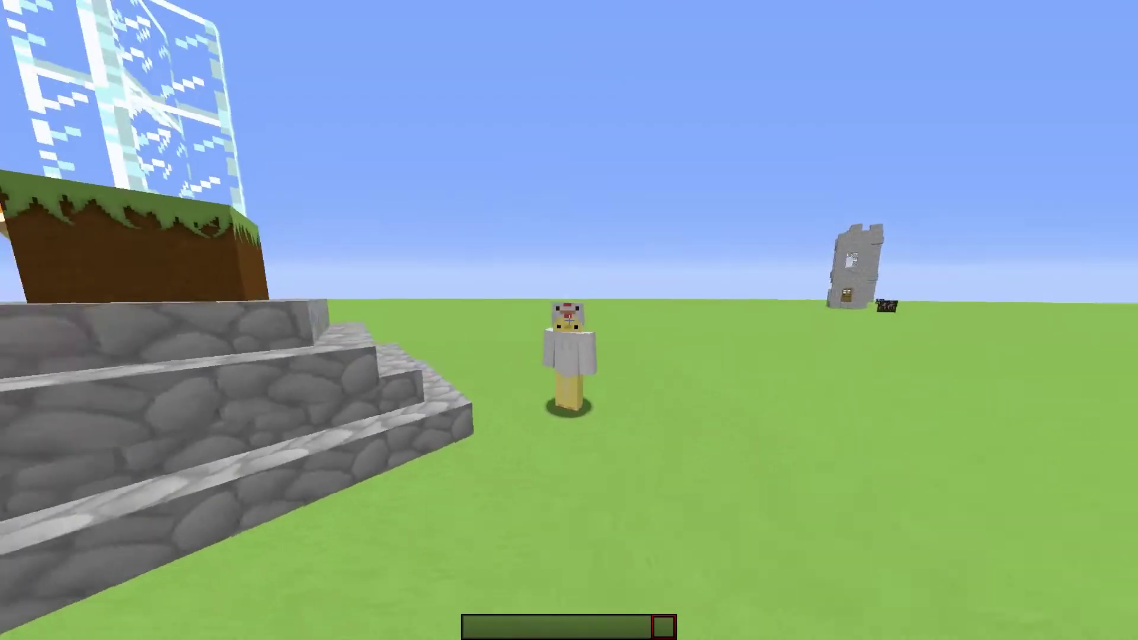
key(F5)
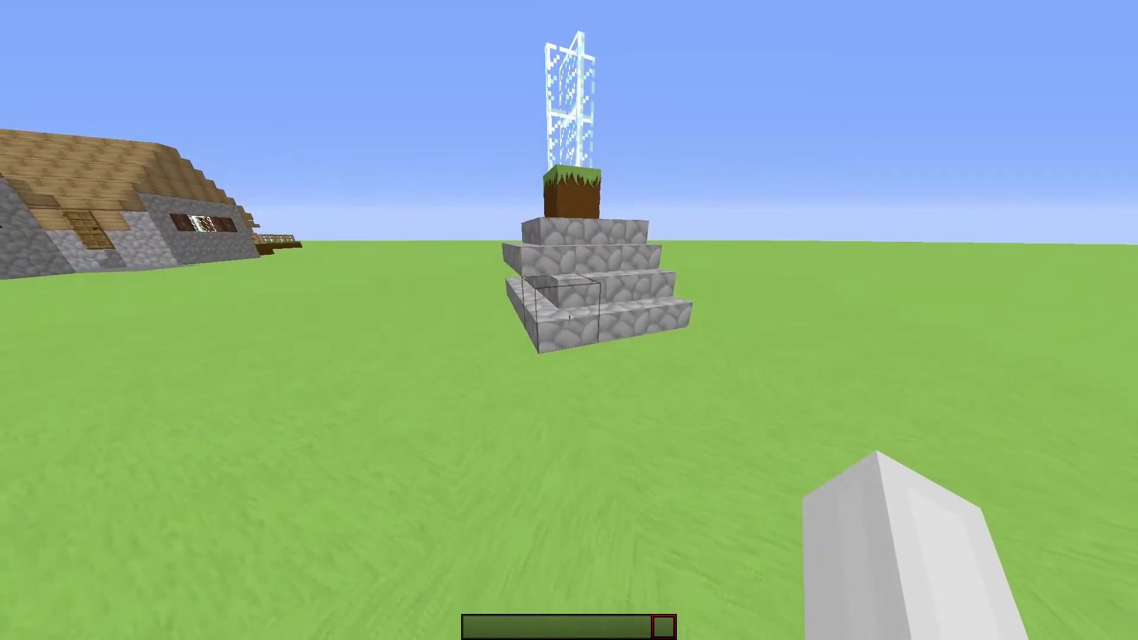
key(w)
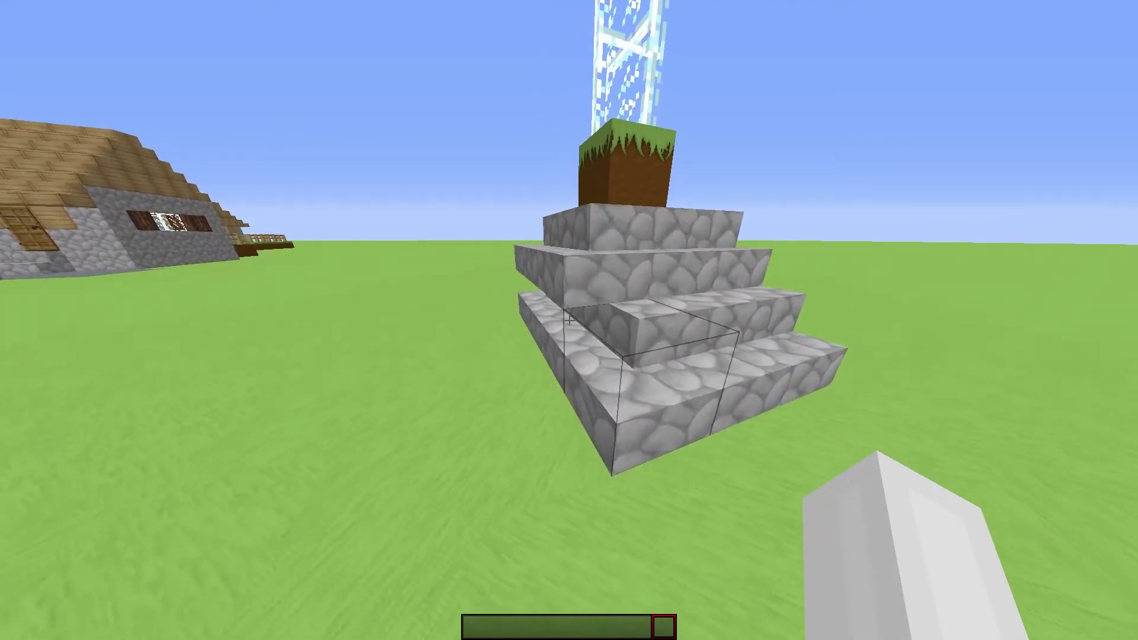
- Enclose the tower in a Schematica selection with red point 987, 4, -1517 and blue point 984, 12, -1513
key(KP_Divide)
key(Escape)
key(KP_Multiply)
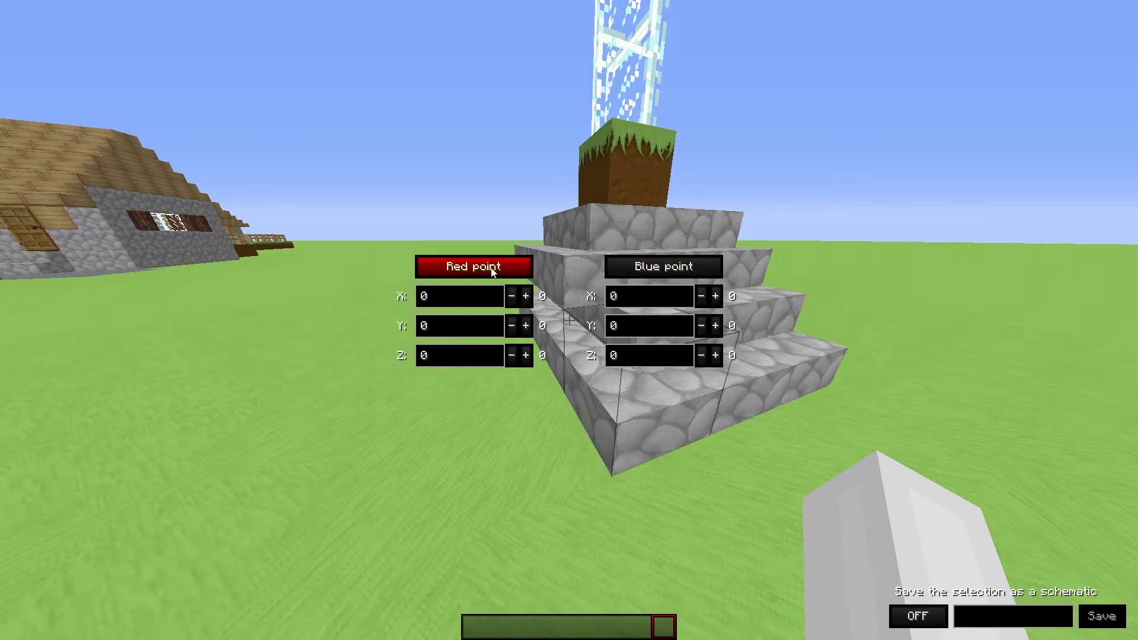
key(Escape)
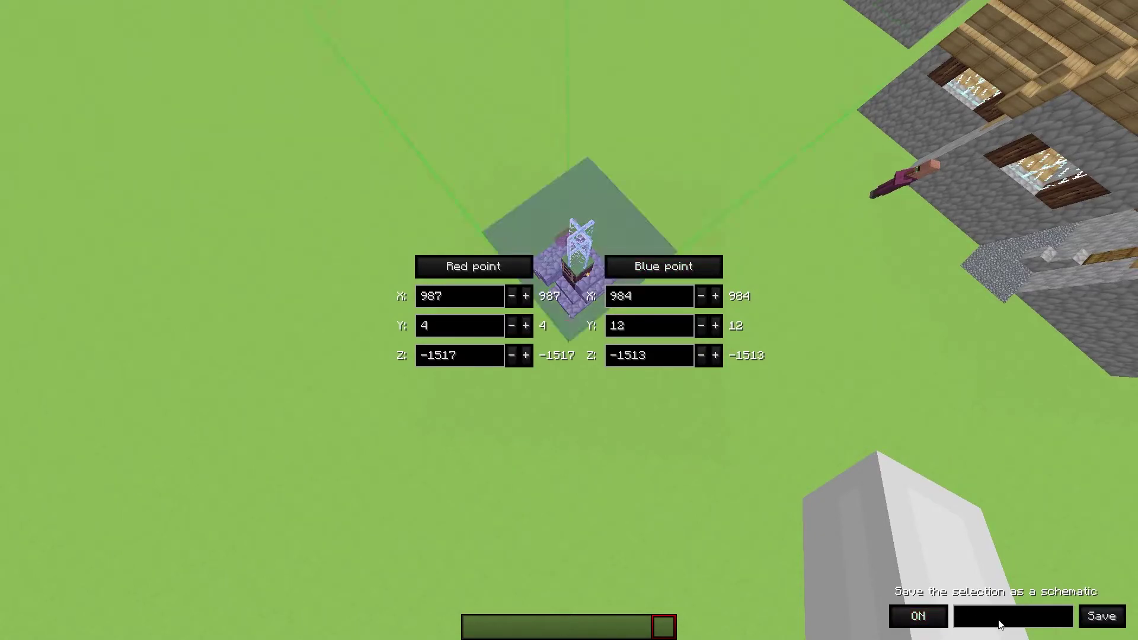
key(Escape)
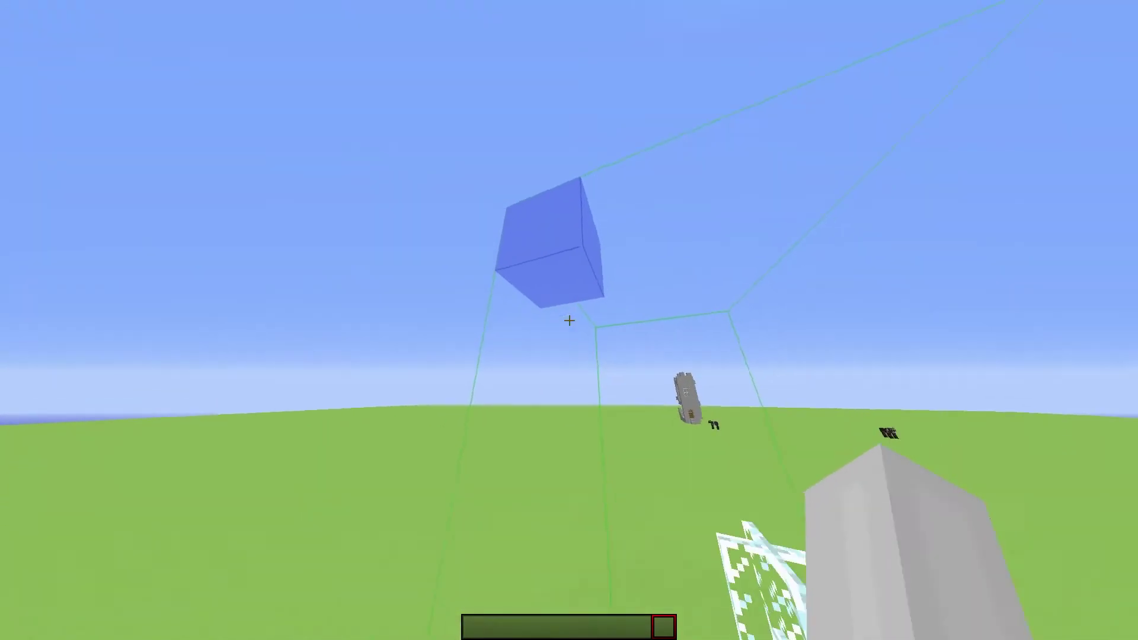
- Save the selection around the tower as a schematic named "Dirt tower"
key(d)
key(s)
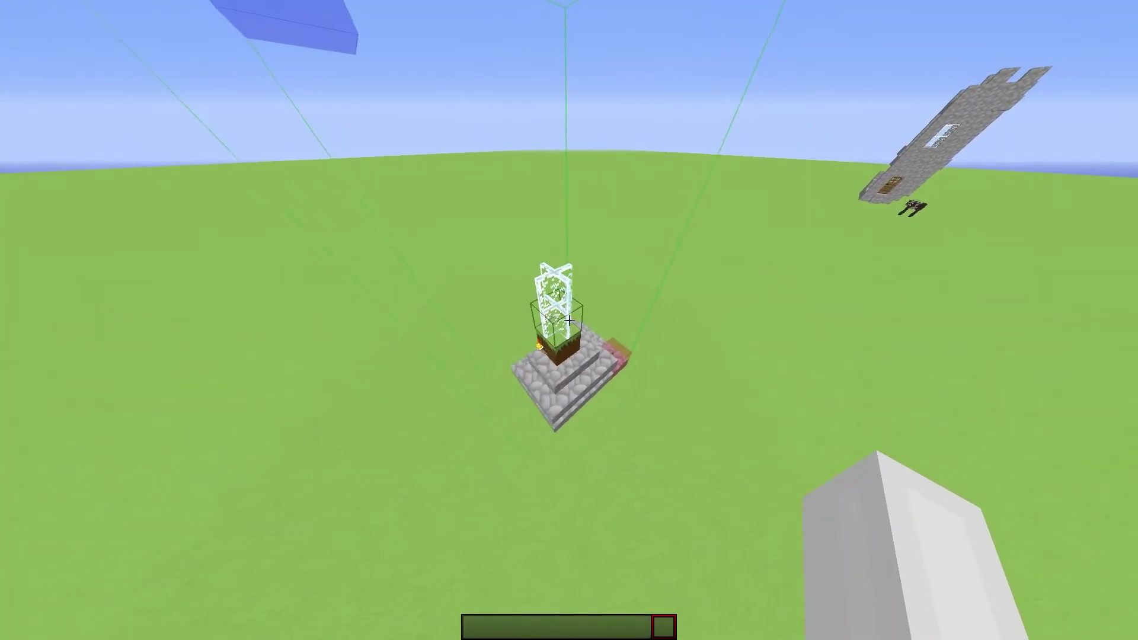
key(KP_Multiply)
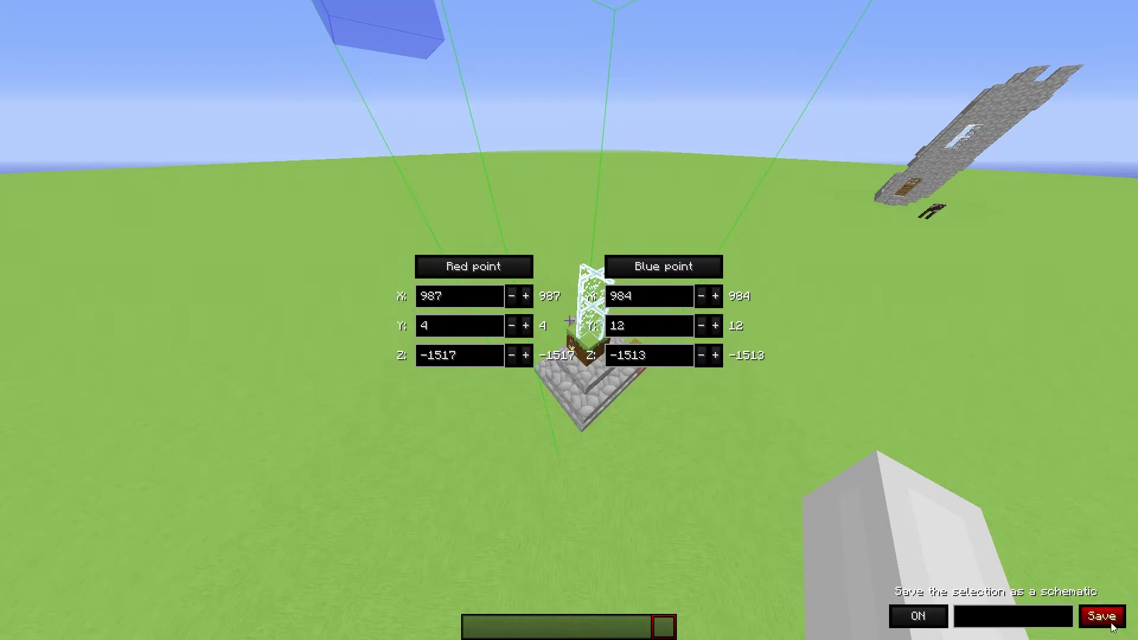
click(1091, 618)
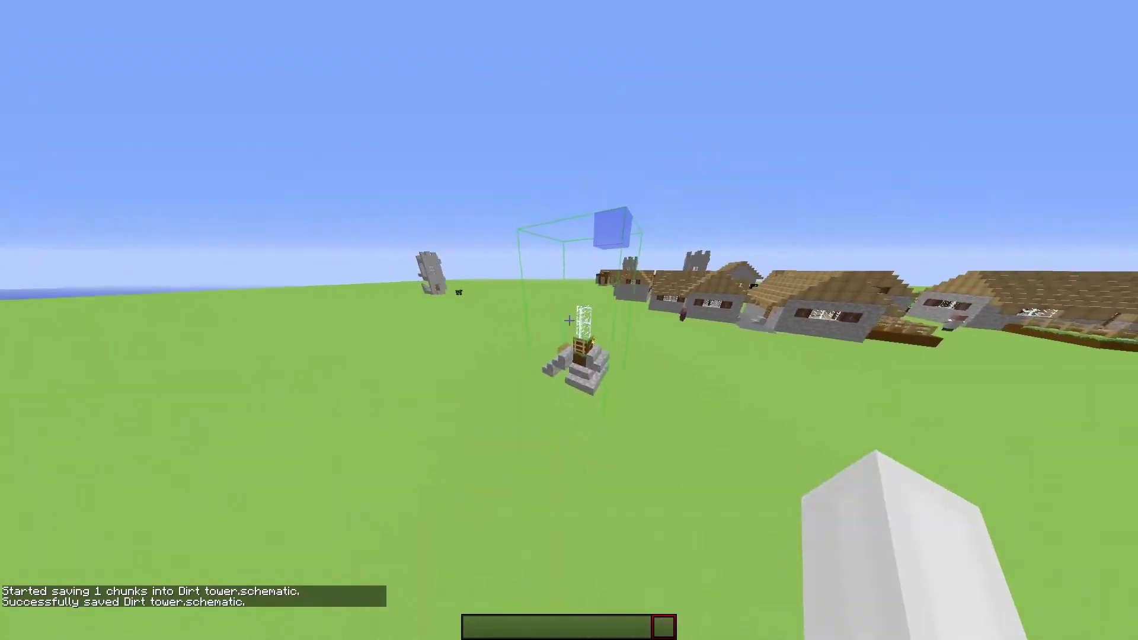
- Move to an empty area away from the village and load the Dirt tower schematic there
key(F5)
key(F5)
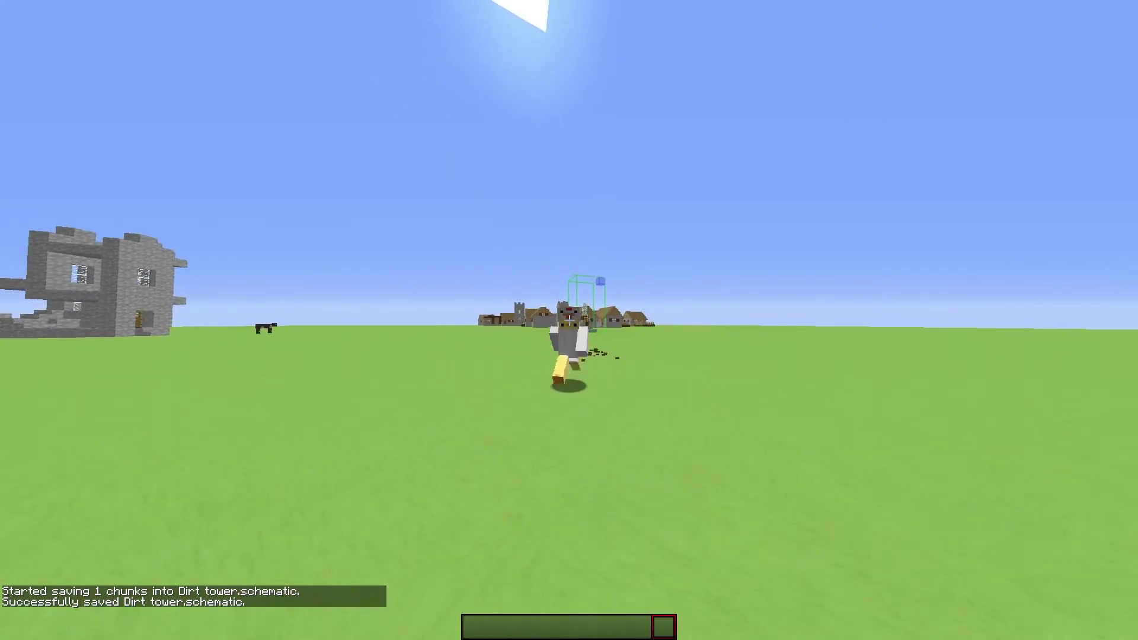
key(F5)
key(KP_Divide)
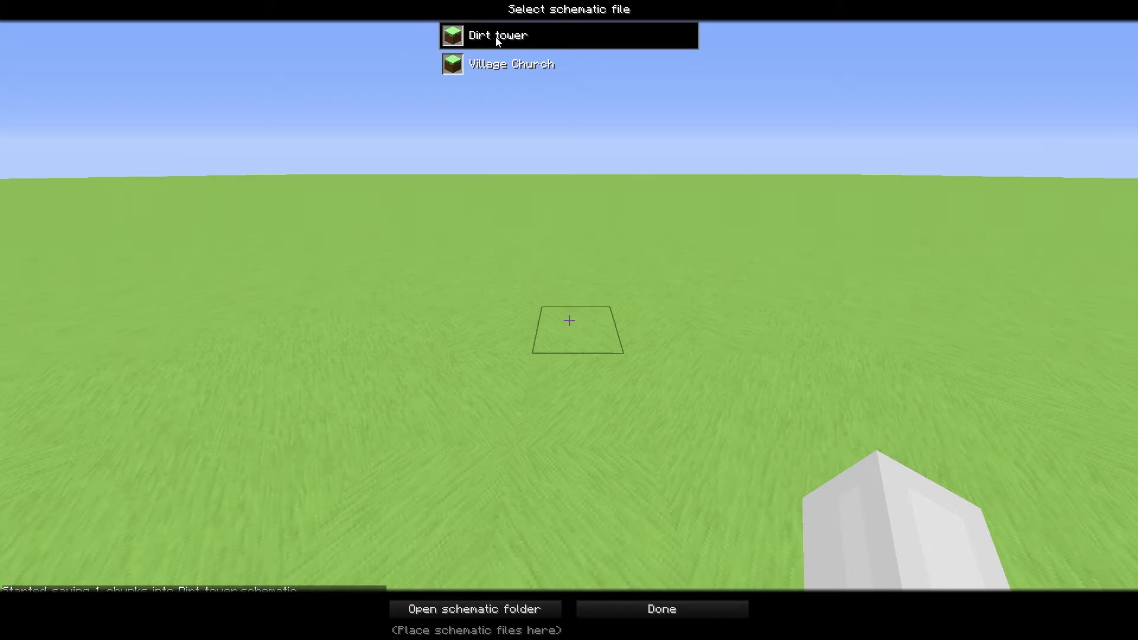
click(633, 614)
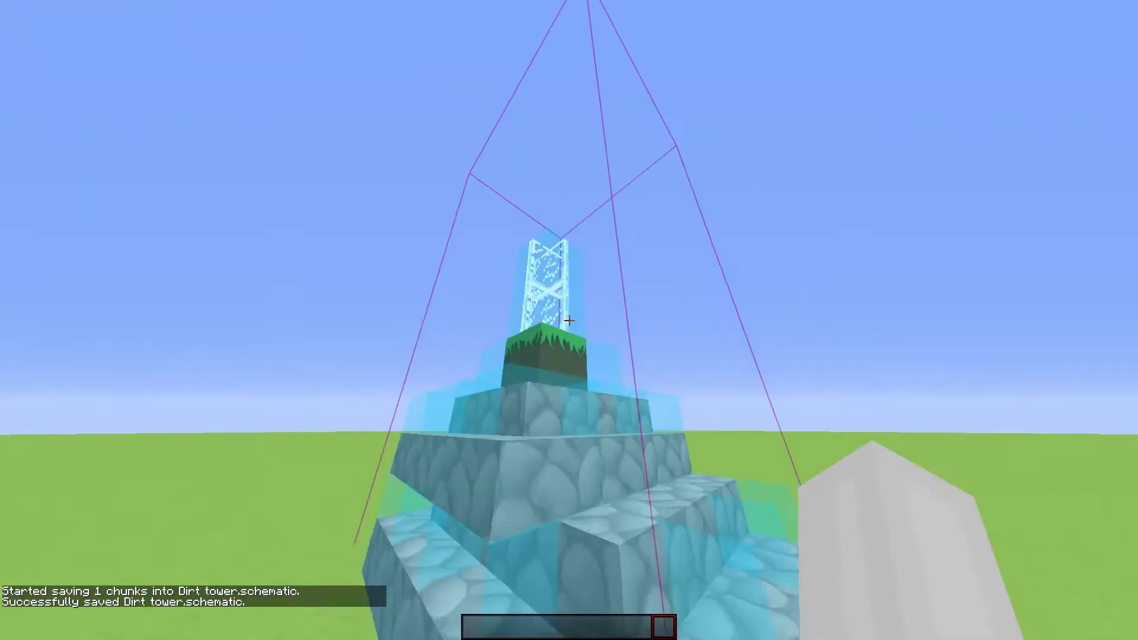
- Examine the loaded schematic projection from all sides and from above
key(w)
key(space)
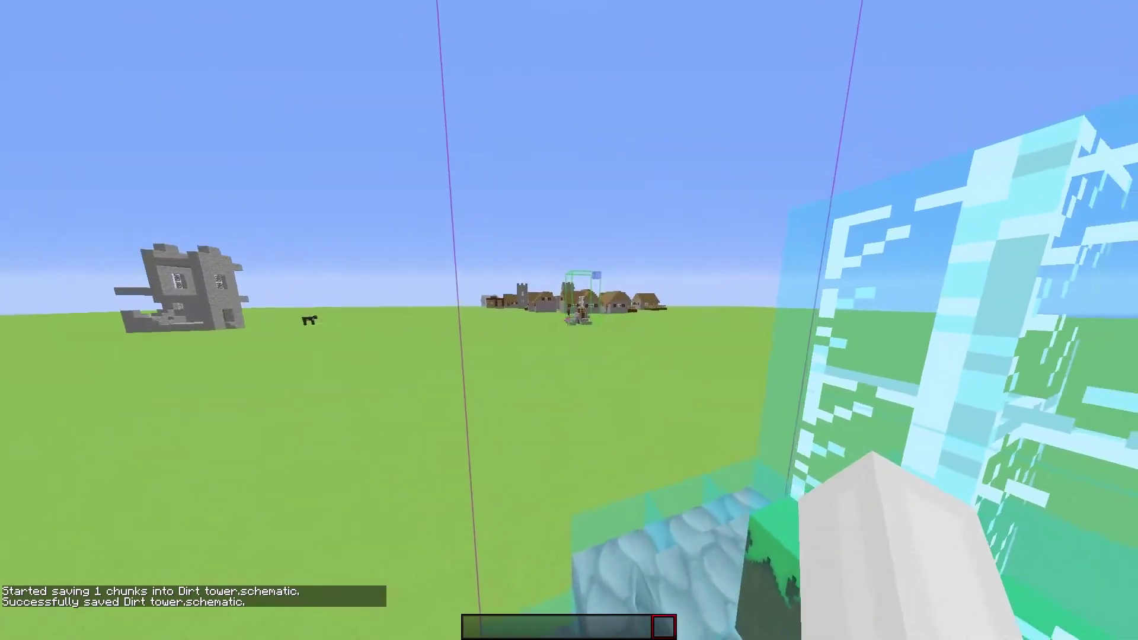
key(s)
key(w)
key(w)
key(shift)
key(s)
key(space)
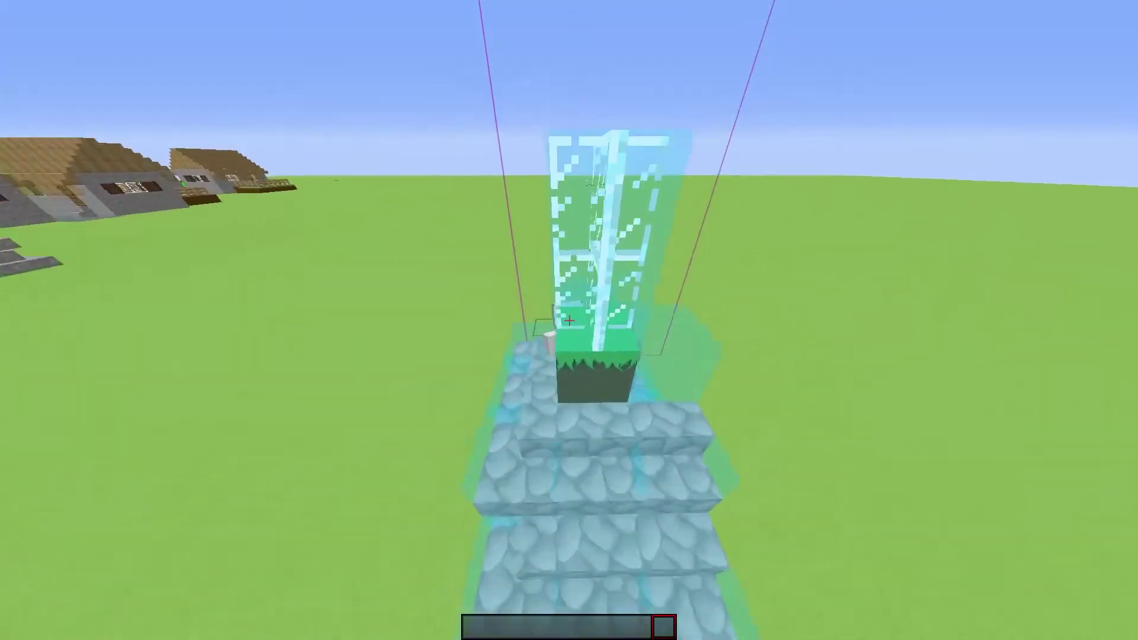
key(d)
key(shift)
key(s)
key(F5)
key(F5)
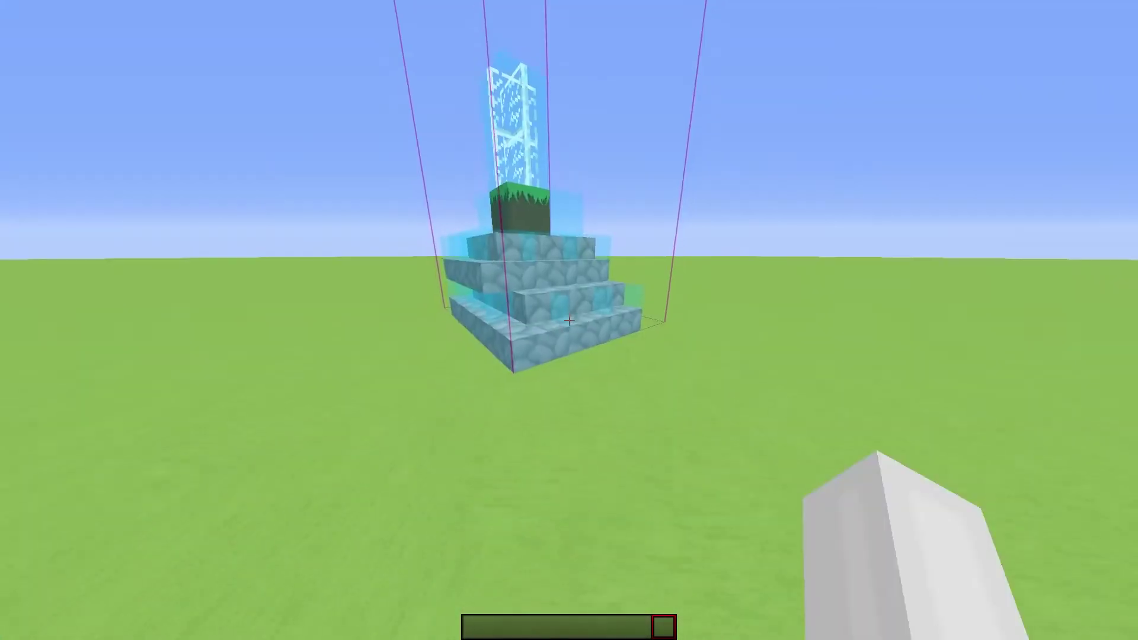
key(w)
key(d)
key(d)
key(s)
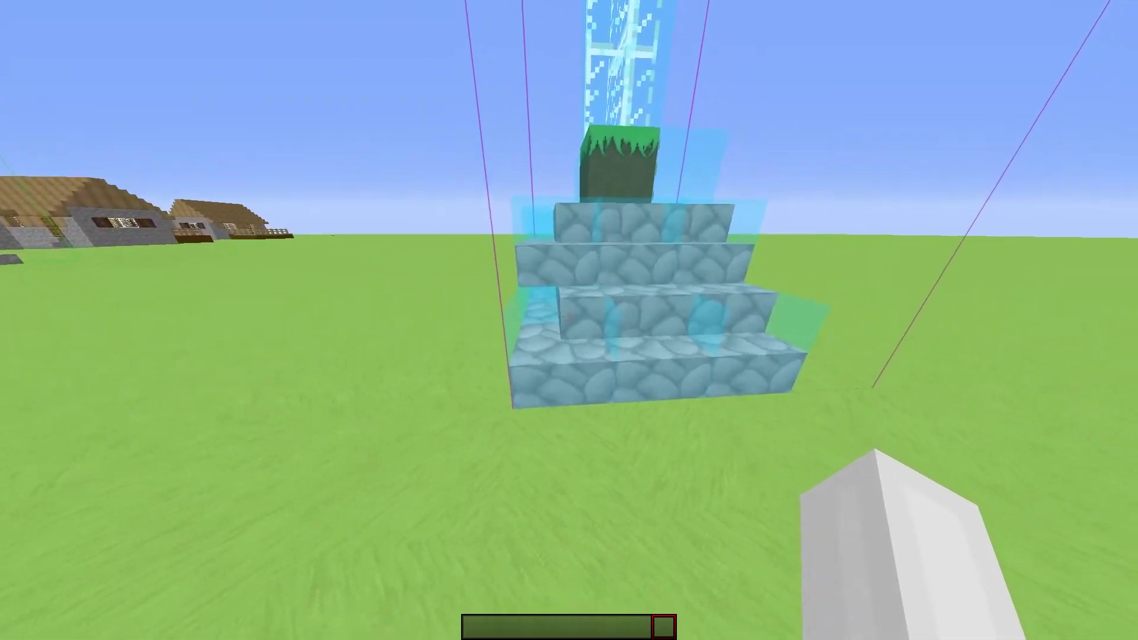
- Pick Stone Stairs from the schematic projection and place them by hand on its two lowest tiers
key(w)
key(s)
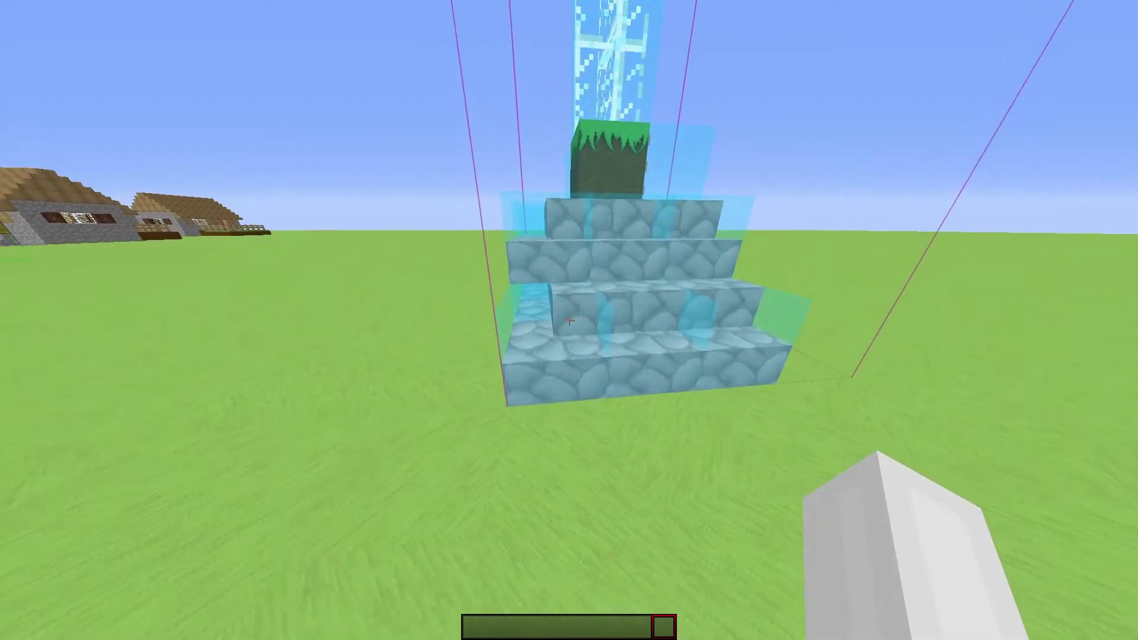
middle_click(569, 320)
key(w)
key(d)
right_click(569, 321)
right_click(570, 320)
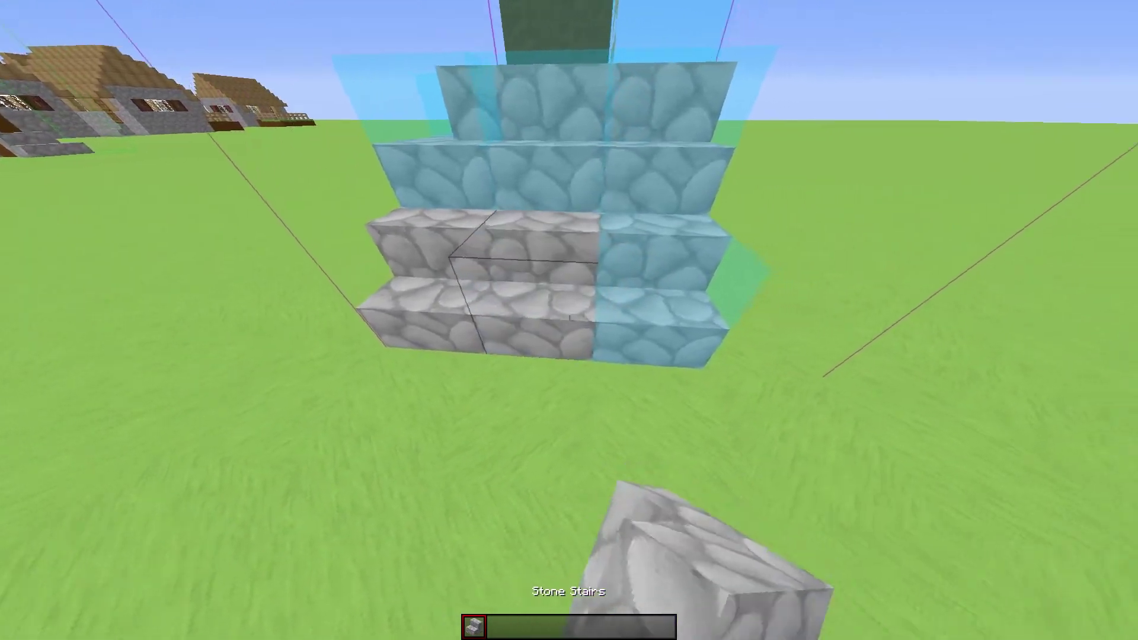
right_click(569, 320)
key(a)
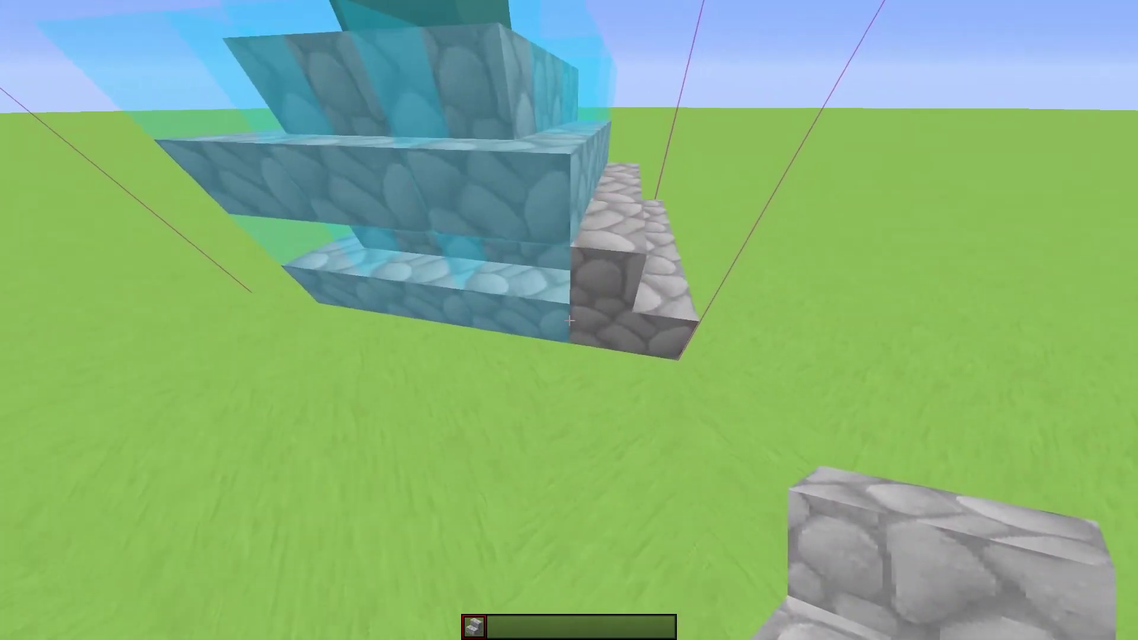
key(s)
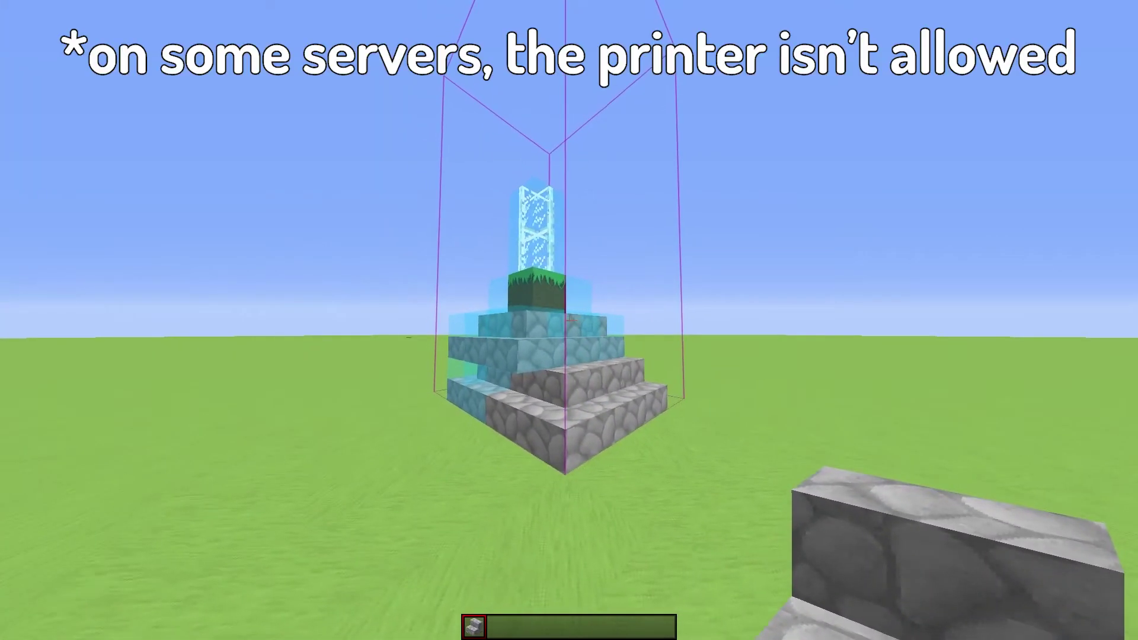
key(a)
key(w)
- Try shifting the schematic to X 954 in the schematic controls, and return it to X 953, Y 4
key(KP_Subtract)
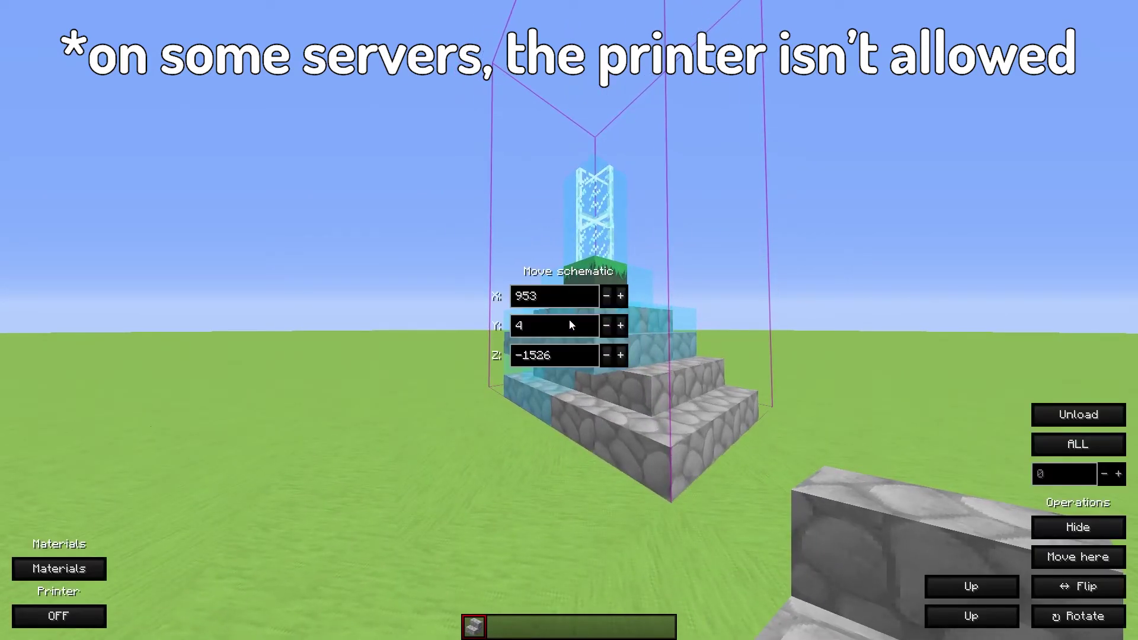
click(621, 297)
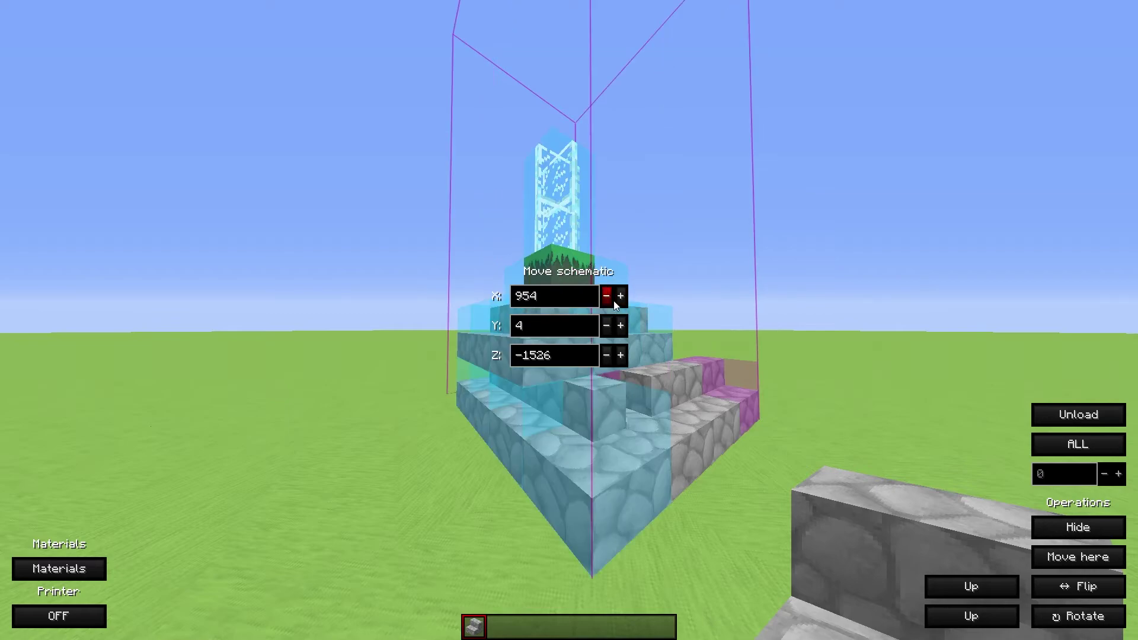
click(614, 303)
click(608, 326)
click(608, 327)
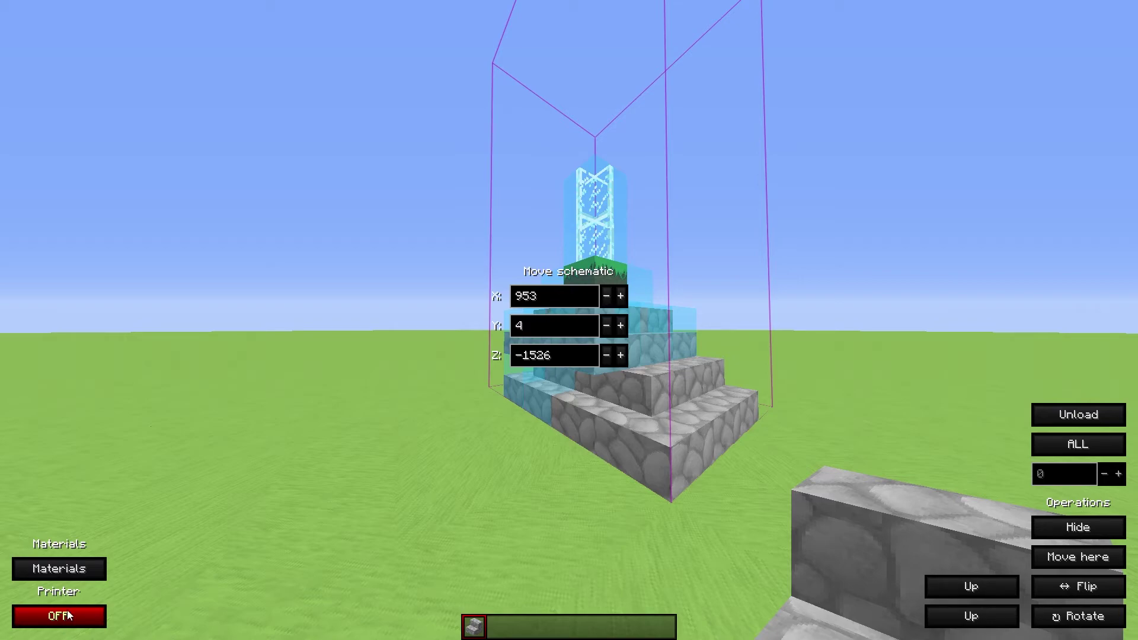
- Turn on the Schematica printer and move around the projection so it fills in the remaining tower blocks
key(Escape)
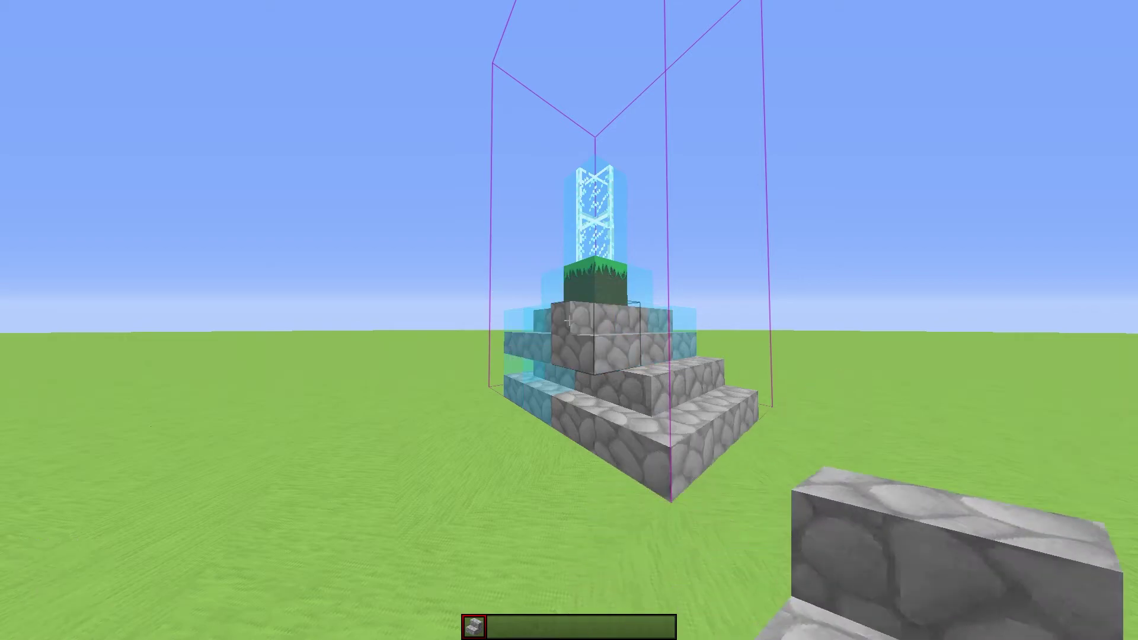
key(F5)
key(w)
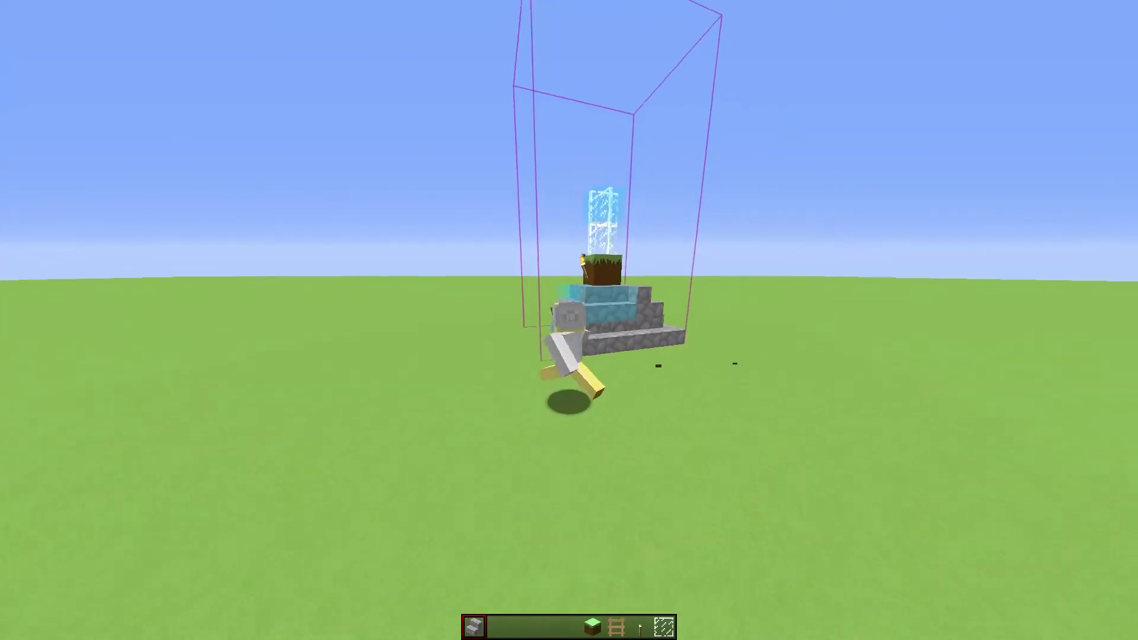
key(w)
key(w)
key(space)
key(F5)
key(w)
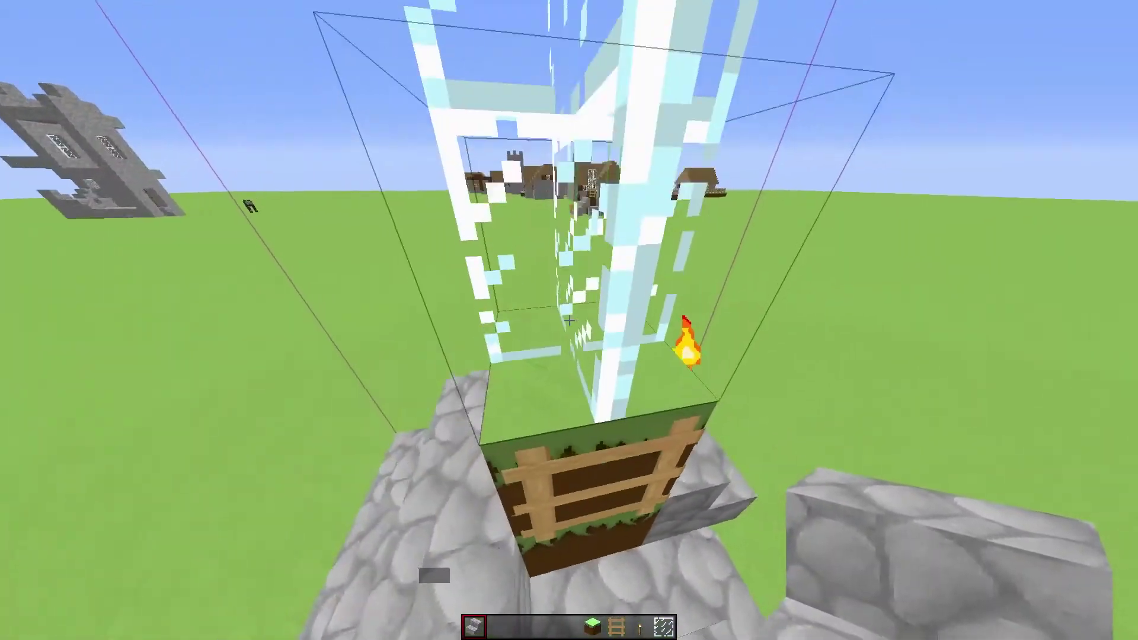
- Fly up around the glass panes and check the top of the tower for blocks still missing
key(w)
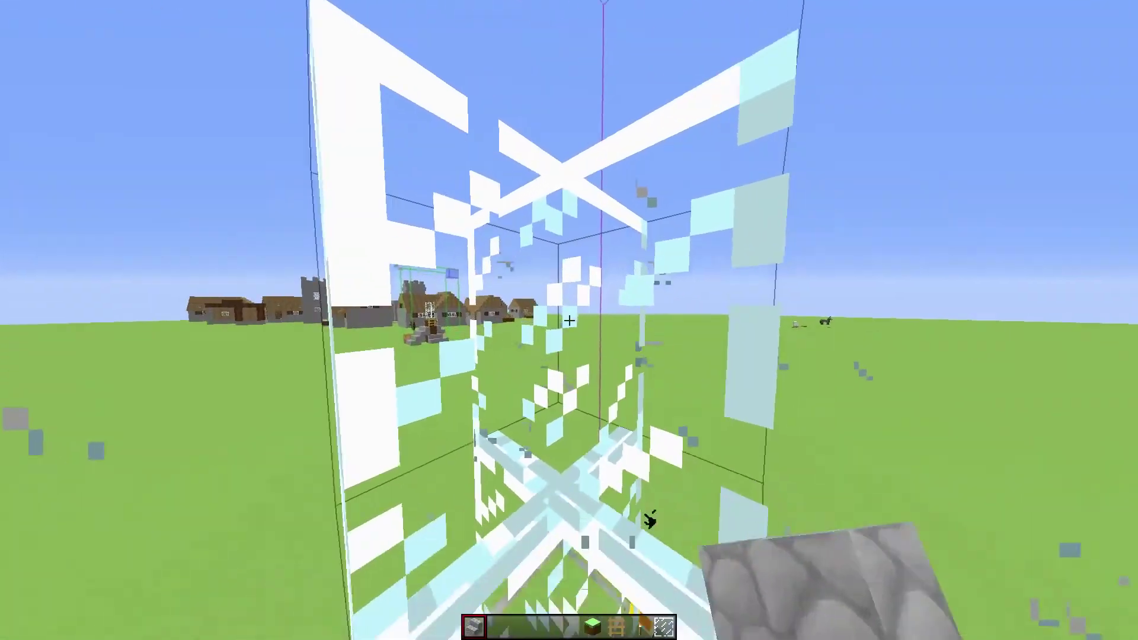
key(space)
key(space)
key(s)
key(space)
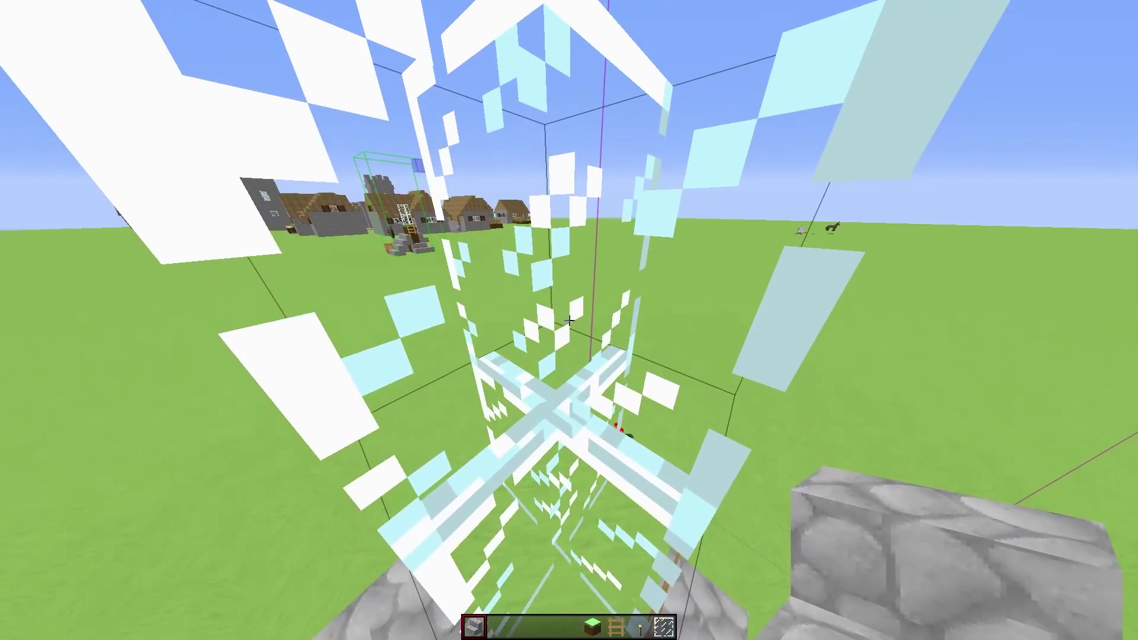
key(Escape)
key(space)
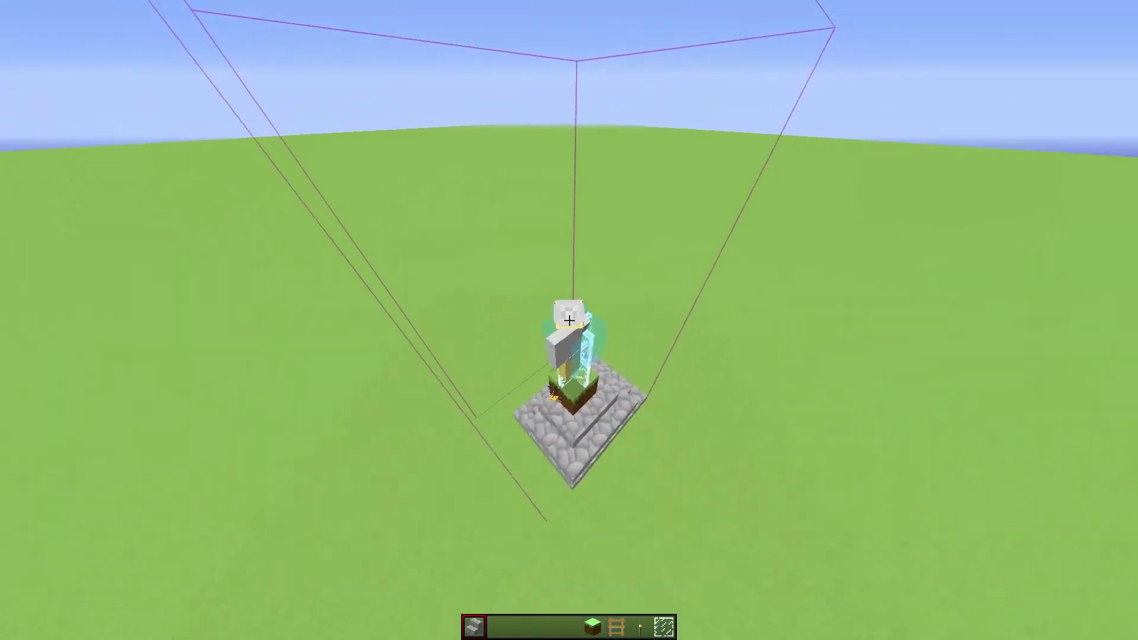
- Place a grass block in the projected glass pane's spot at the tower's top and break it again
key(w)
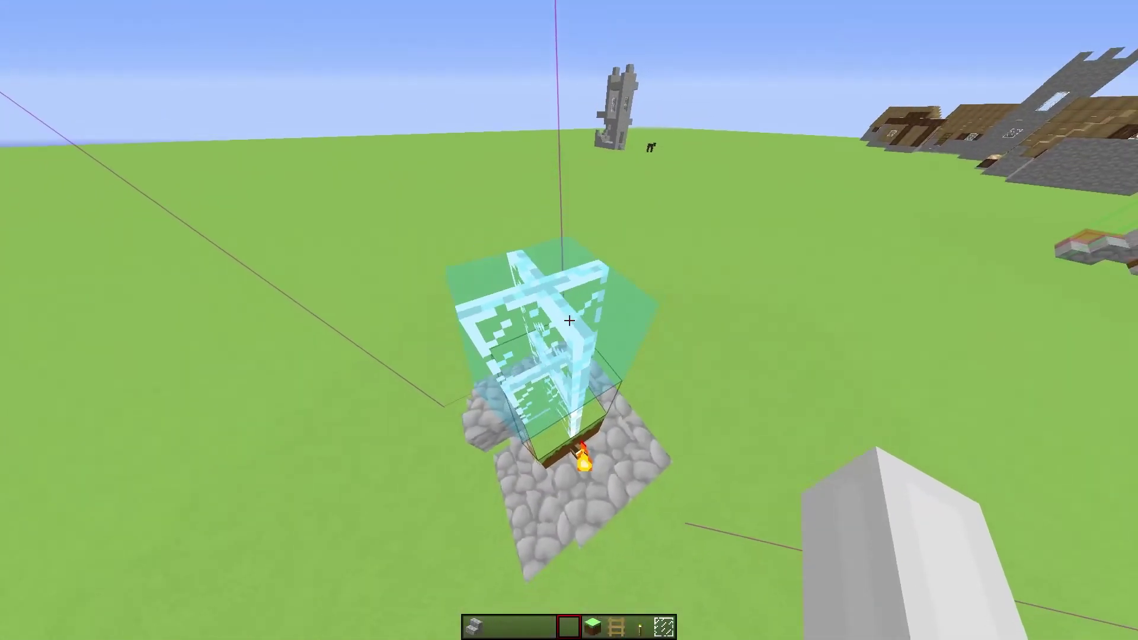
key(6)
right_click(569, 320)
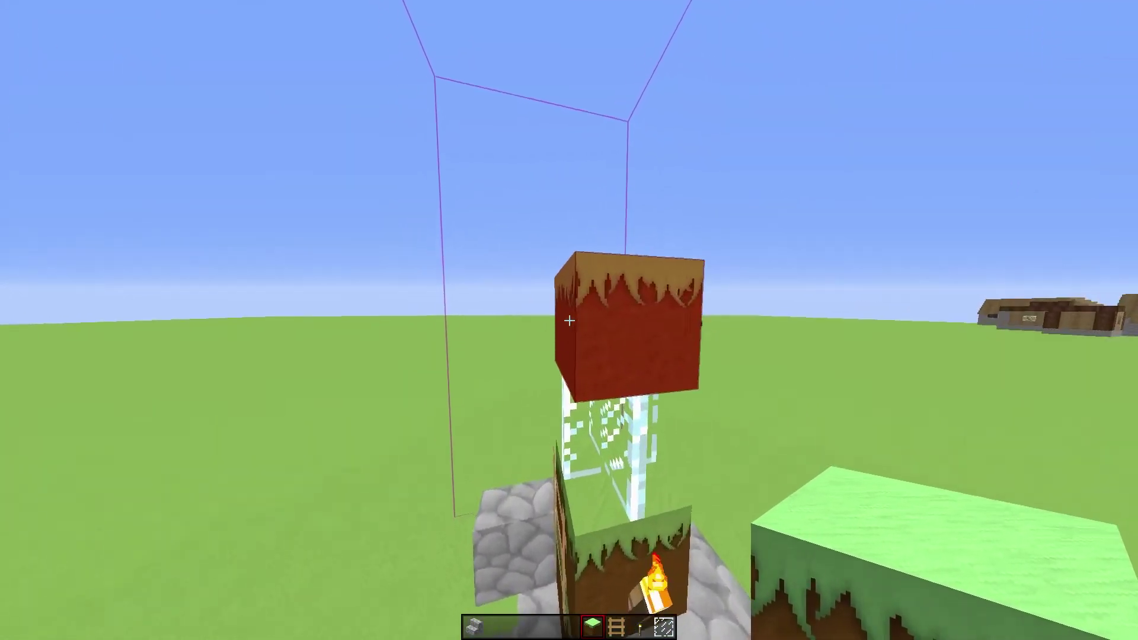
click(569, 320)
- Place a Glass Pane in the open spot at the tower's top and view the tower in third person
key(9)
right_click(570, 320)
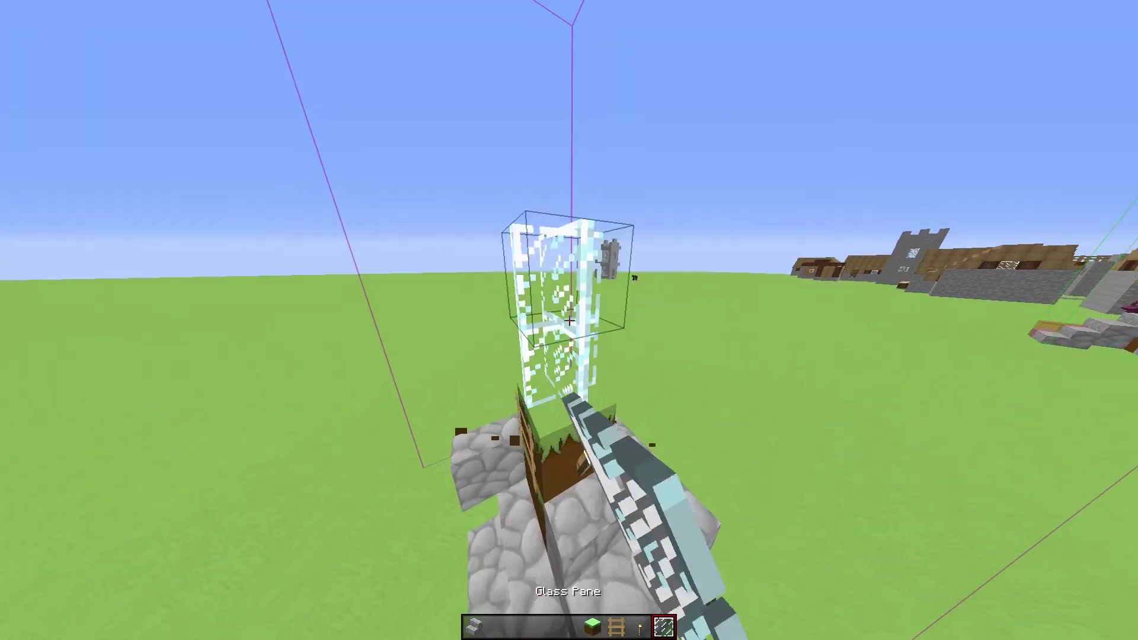
key(F5)
key(F5)
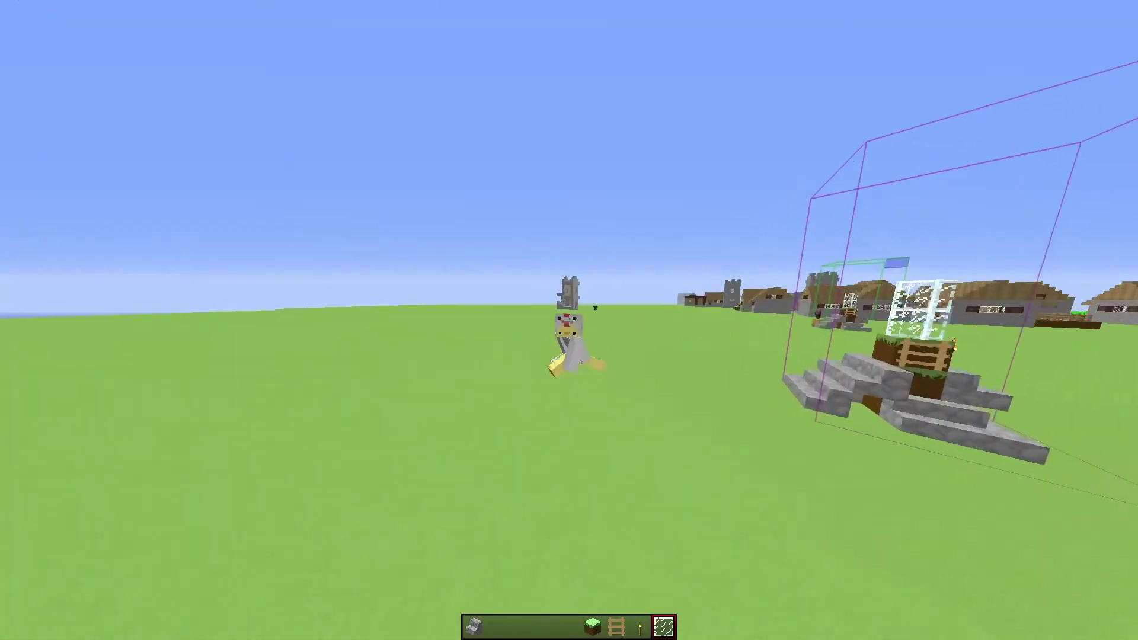